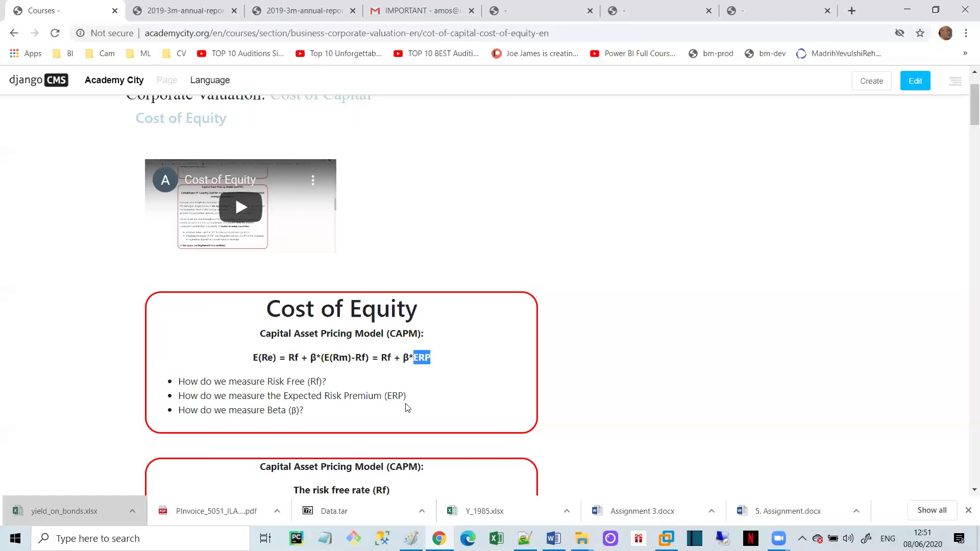
Read the Cost of Equity lesson's CAPM sections on the risk-free rate and the equity risk premium
left_click(583, 354)
scroll(587, 352, "down", 3)
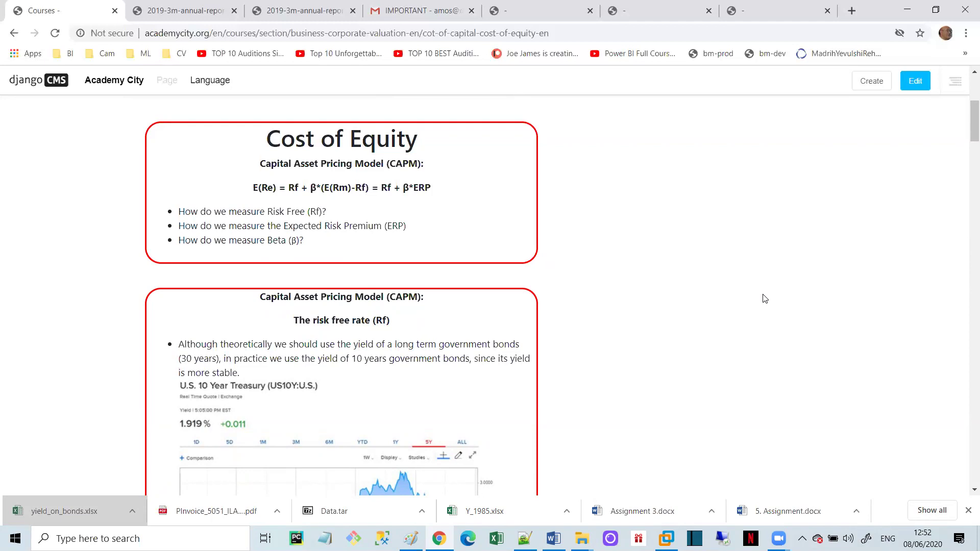
scroll(754, 314, "down", 4)
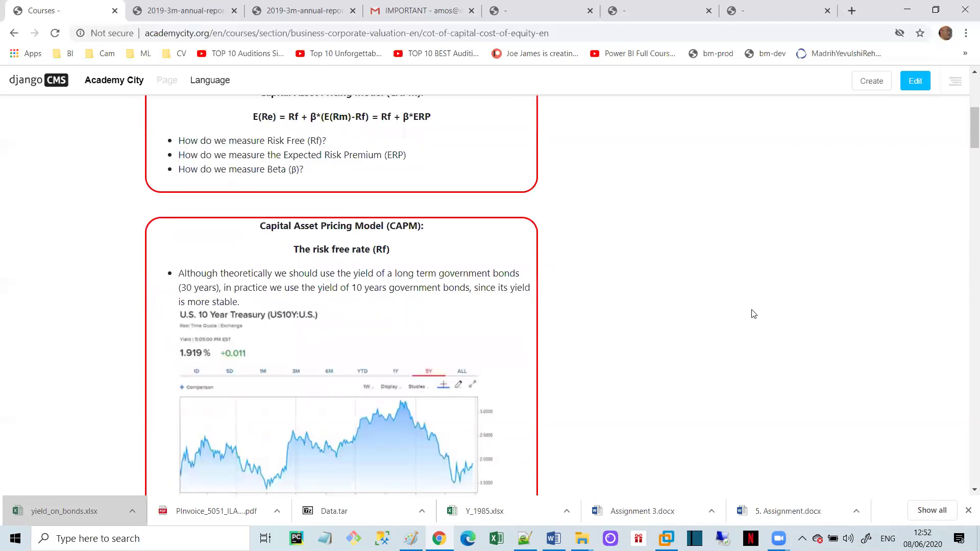
scroll(754, 314, "down", 10)
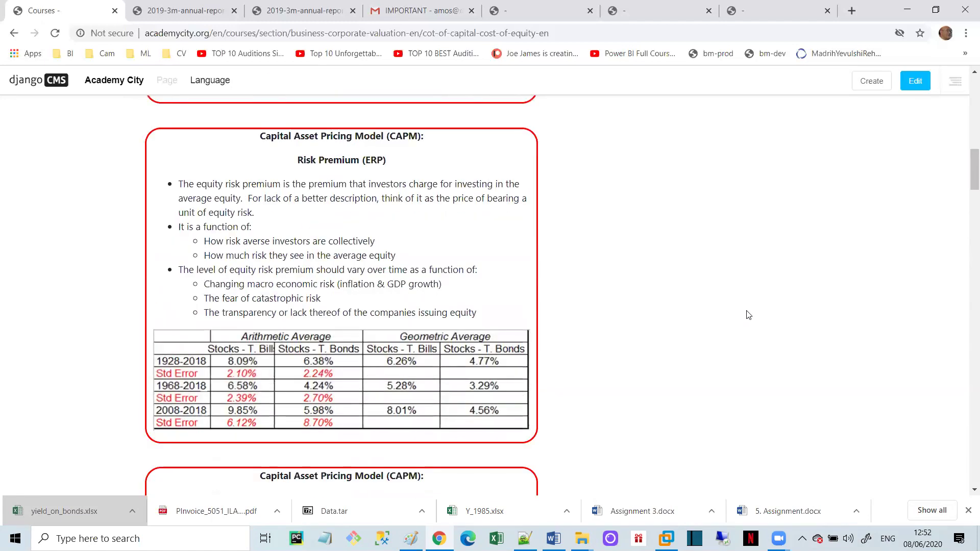
scroll(747, 314, "down", 4)
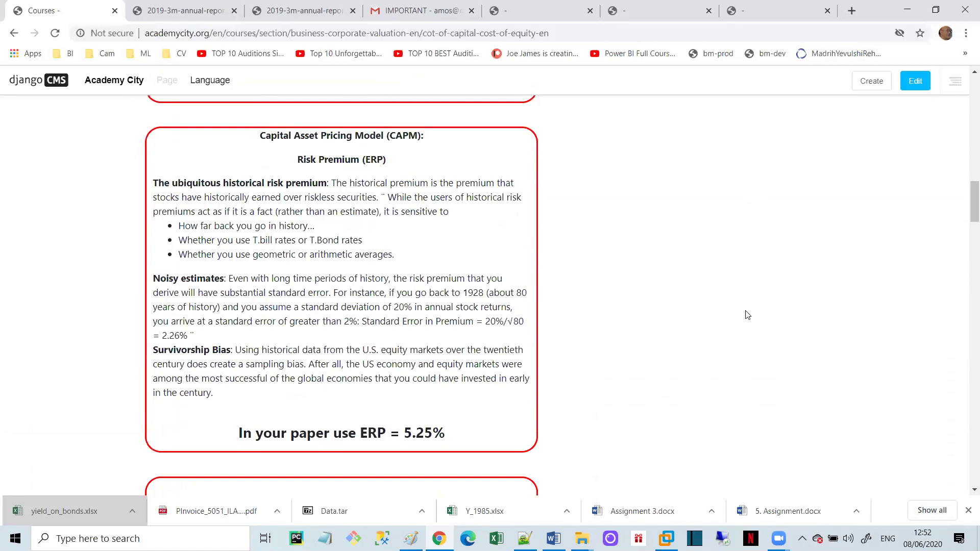
Read the beta sections, highlighting "beta of comparable companies" and "beta of the industries" as the two ways to estimate beta
scroll(747, 314, "down", 5)
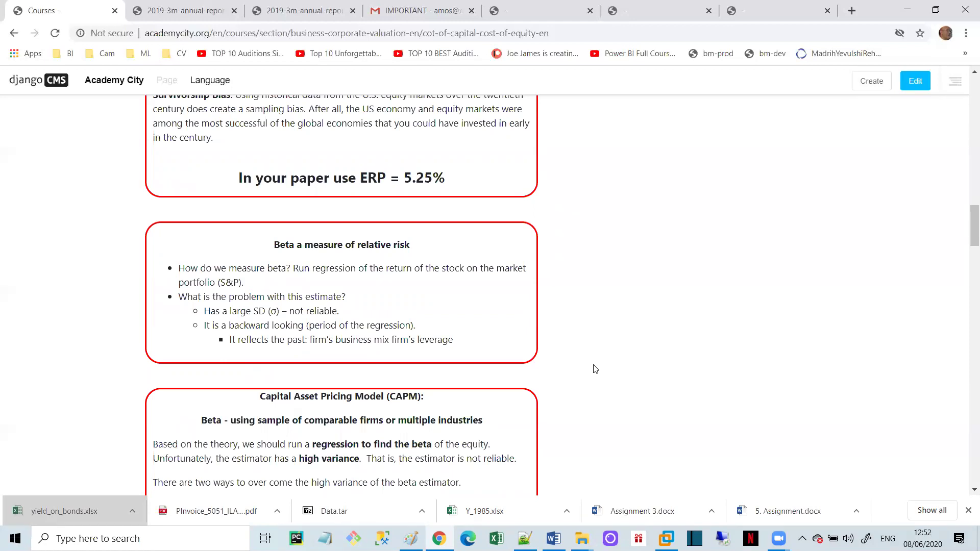
scroll(595, 366, "down", 2)
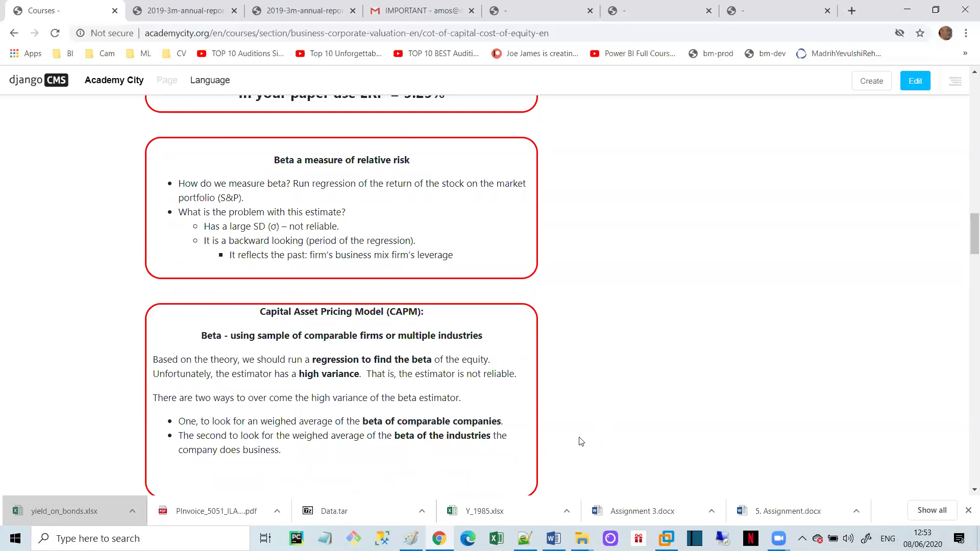
scroll(581, 442, "down", 2)
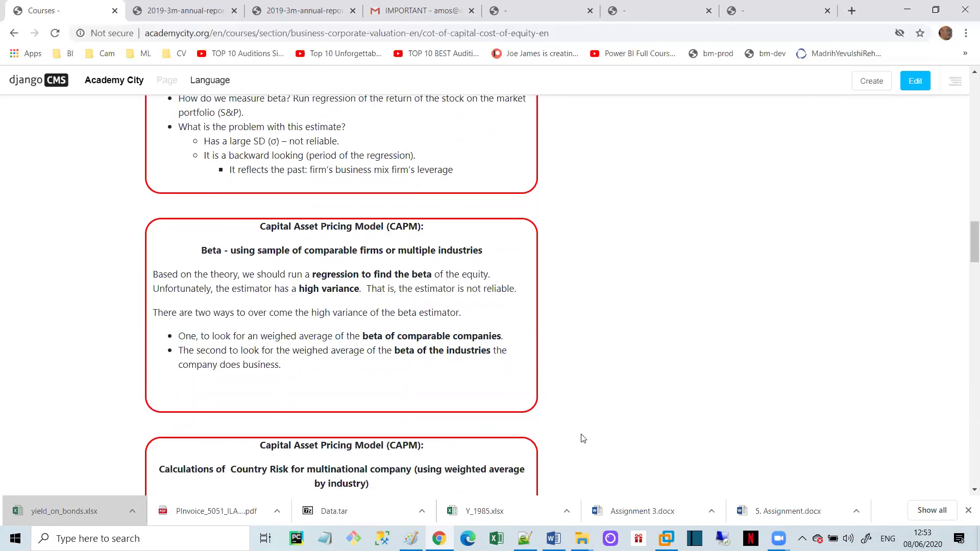
left_click_drag(363, 339, 500, 341)
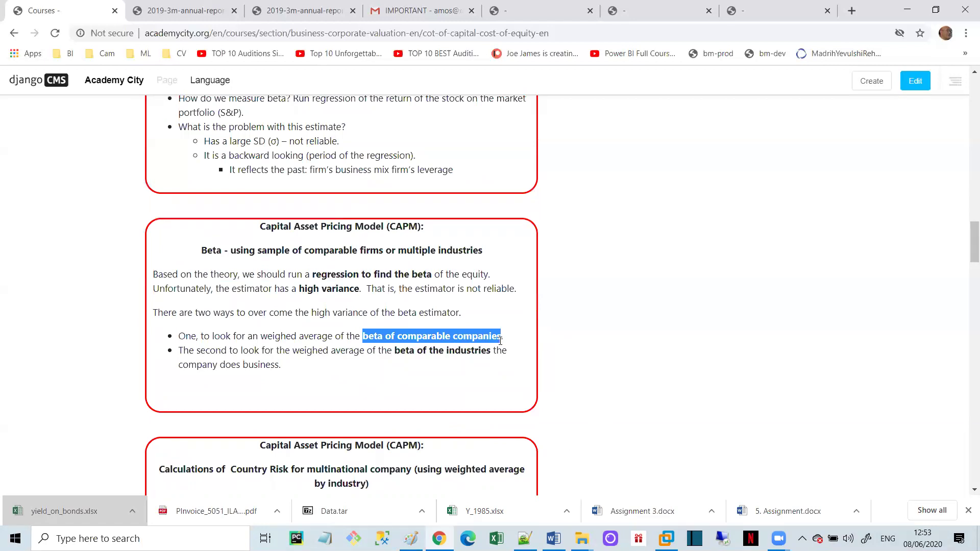
scroll(571, 359, "down", 2)
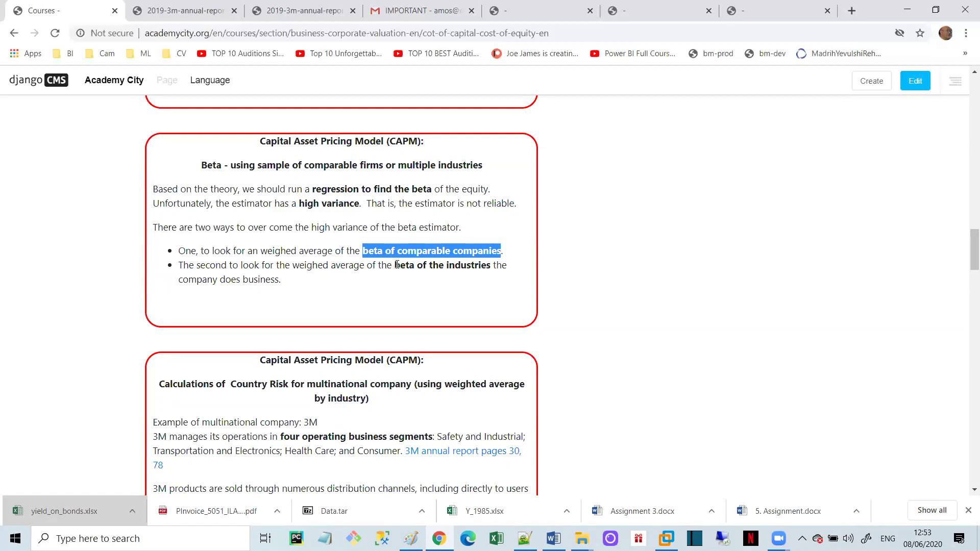
left_click_drag(395, 265, 496, 267)
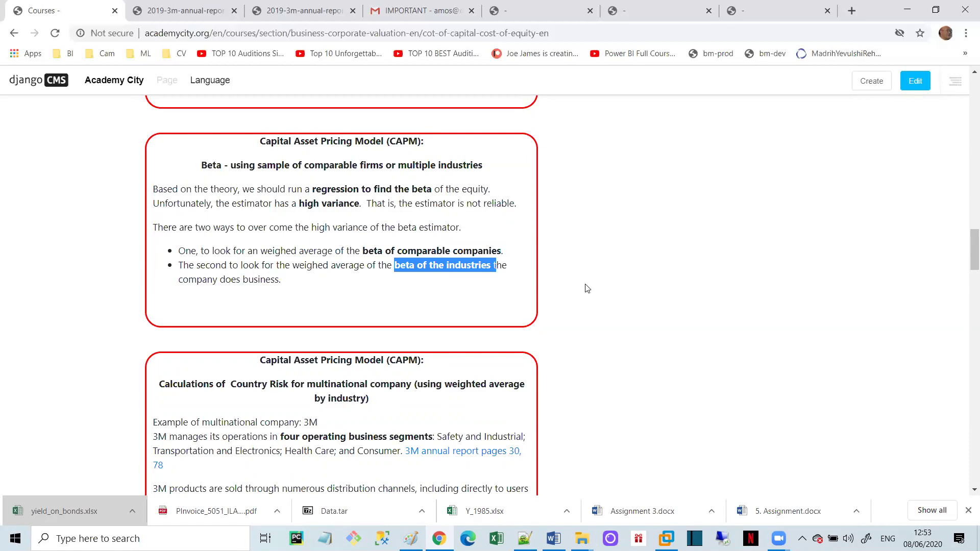
Switch to the Netflix valuation page and set the business in the Growth and Cost of Equity table to Entertainment
left_click(763, 17)
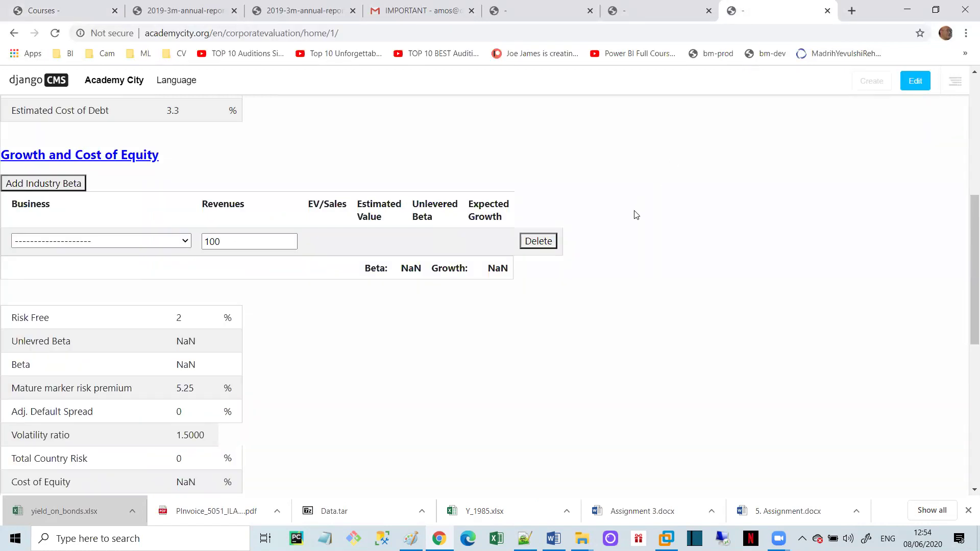
scroll(597, 313, "down", 3)
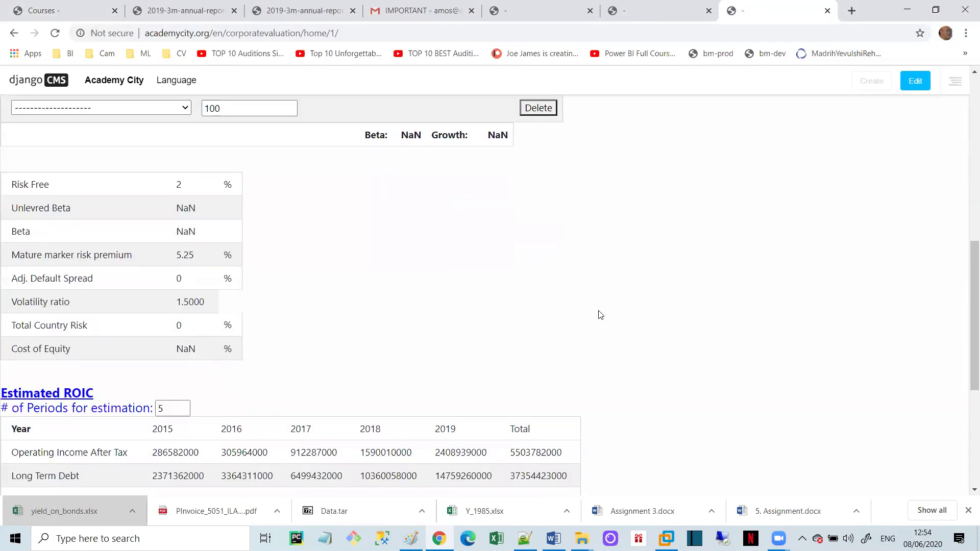
scroll(601, 315, "up", 5)
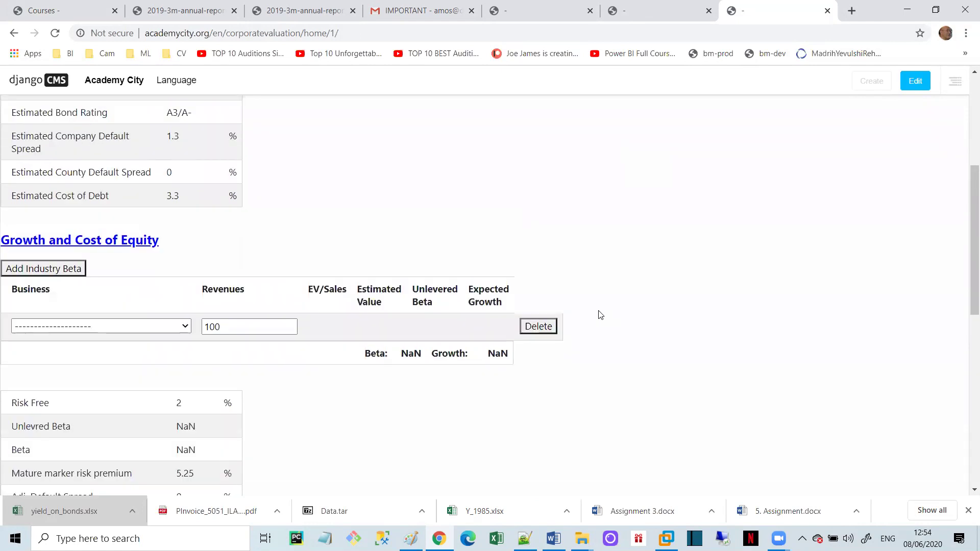
scroll(600, 315, "up", 5)
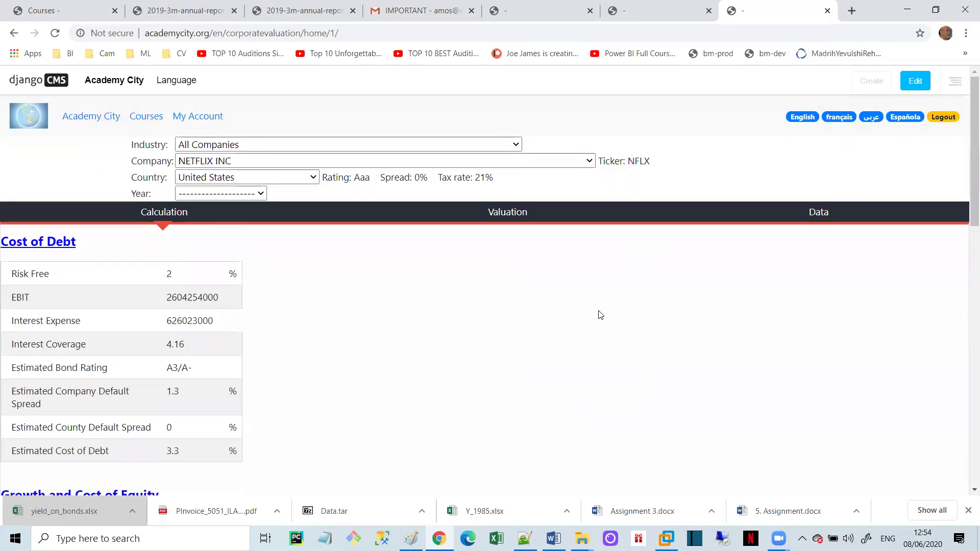
scroll(601, 315, "down", 5)
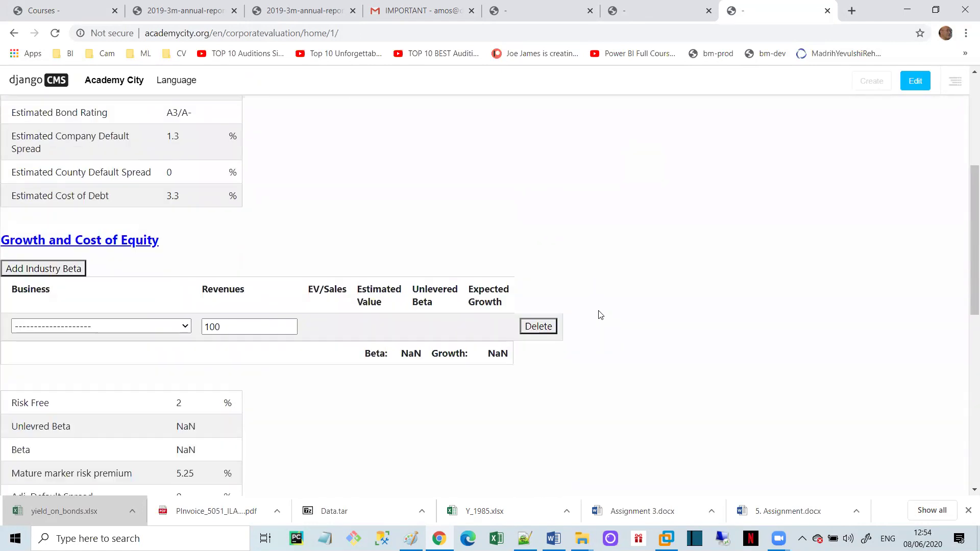
left_click(185, 326)
key("e")
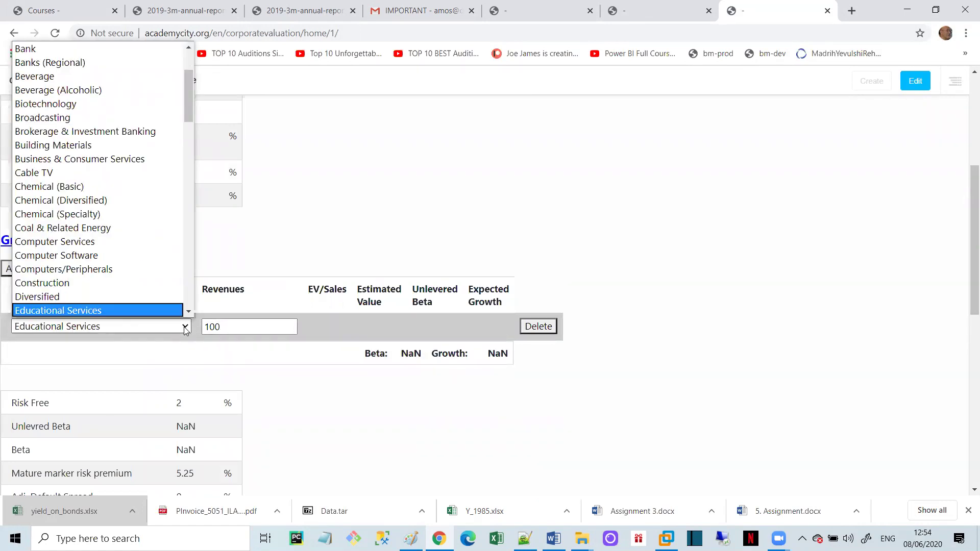
key("n")
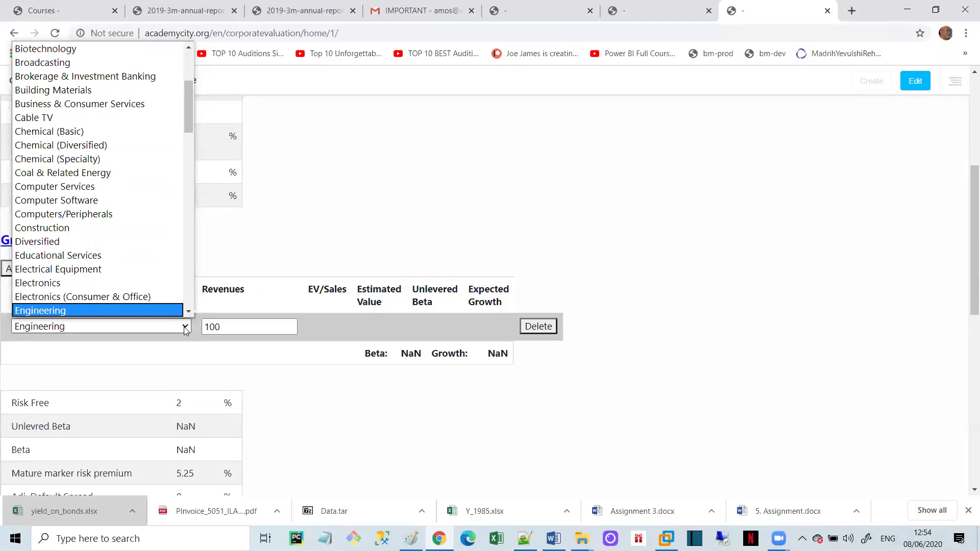
key("Down")
key("Down")
key("Up")
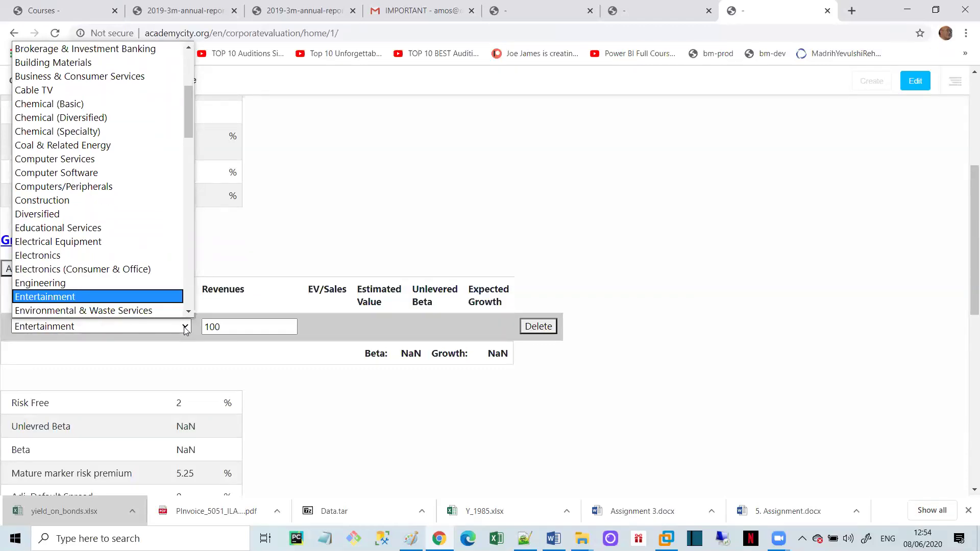
key("Return")
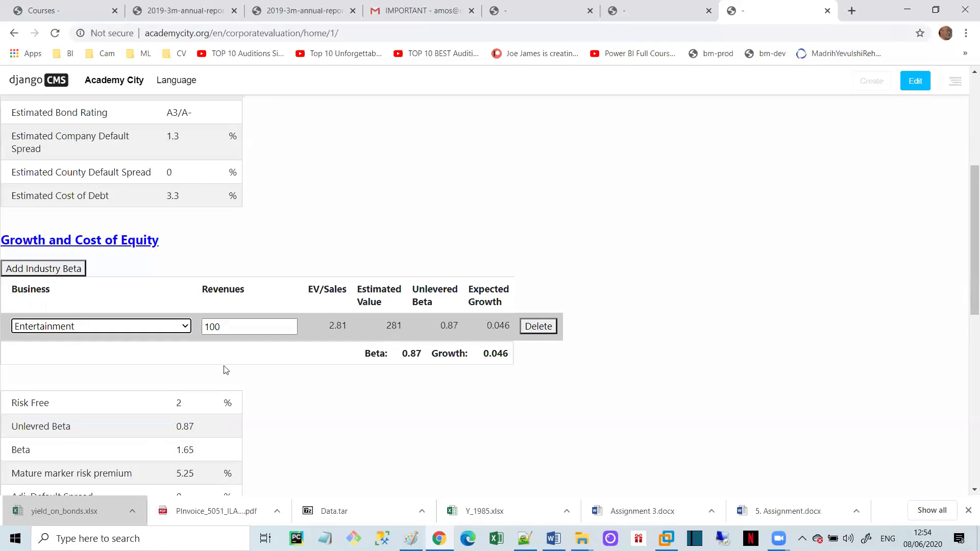
Look through the other open valuation pages, including the one for 3M CO, year 2019
left_click(507, 16)
scroll(459, 186, "down", 5)
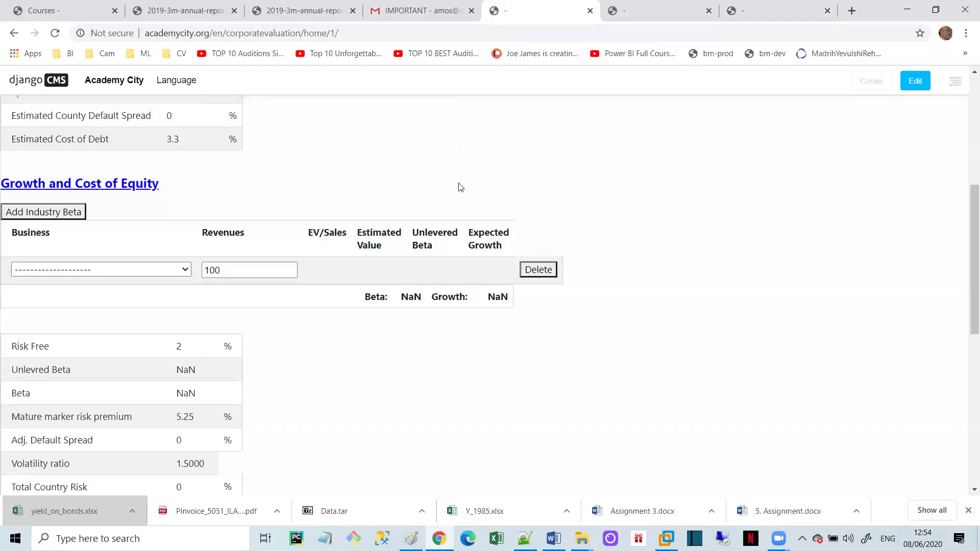
scroll(459, 186, "up", 5)
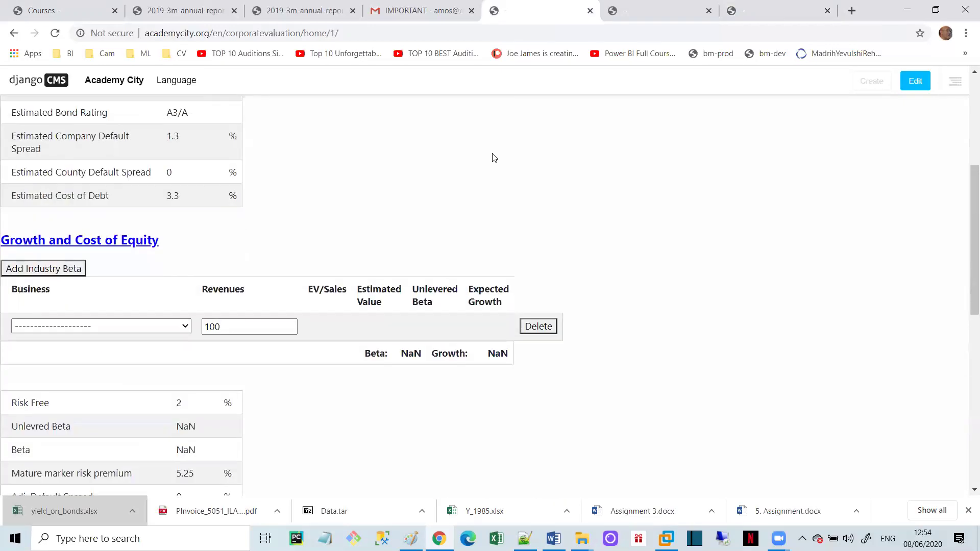
left_click(643, 15)
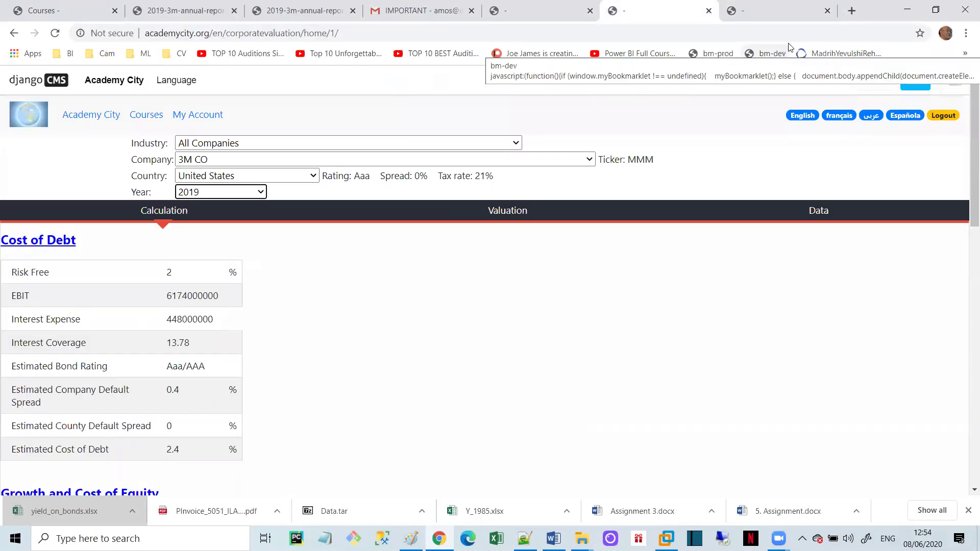
left_click(765, 15)
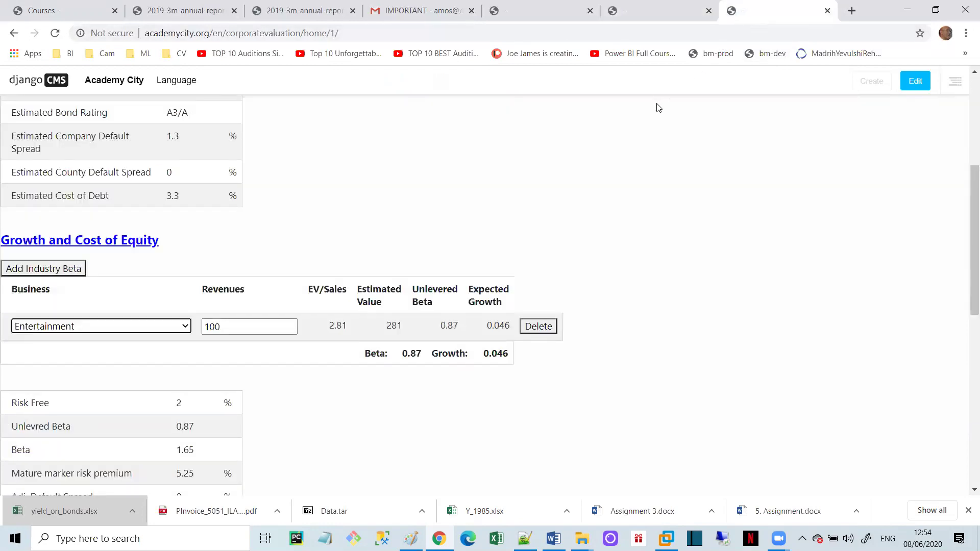
left_click(616, 13)
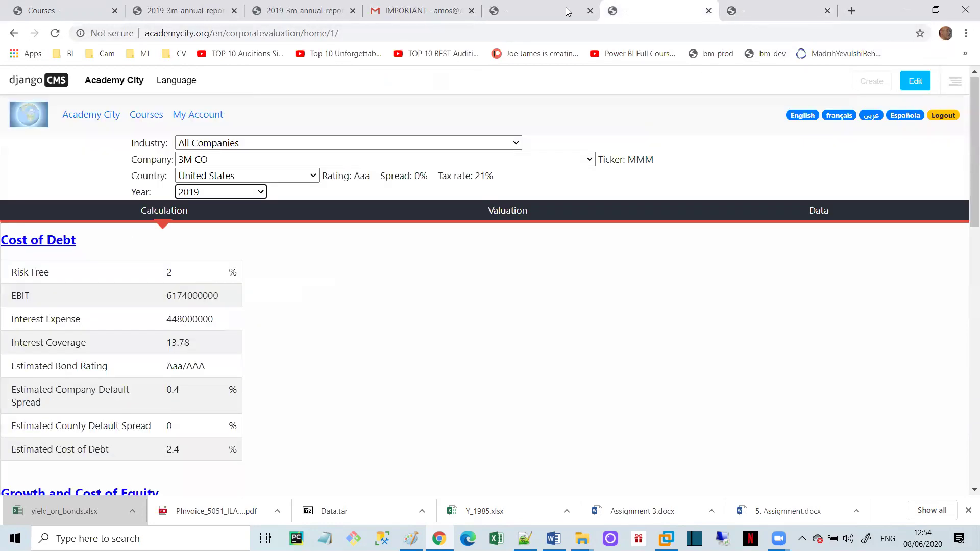
left_click(530, 8)
Examine the Consumer and the Transportation and Electronics segment sales in the 2019 3M annual report
left_click(301, 12)
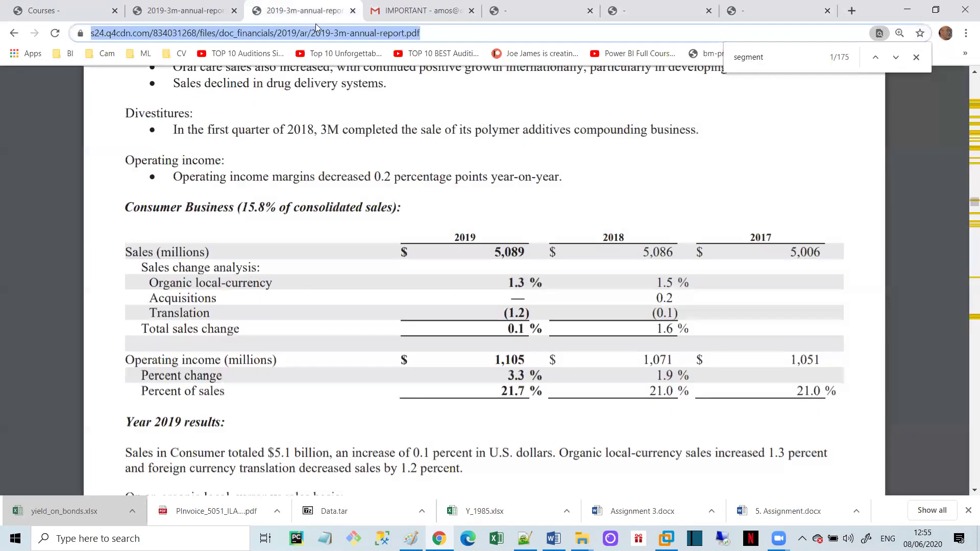
scroll(514, 204, "up", 6)
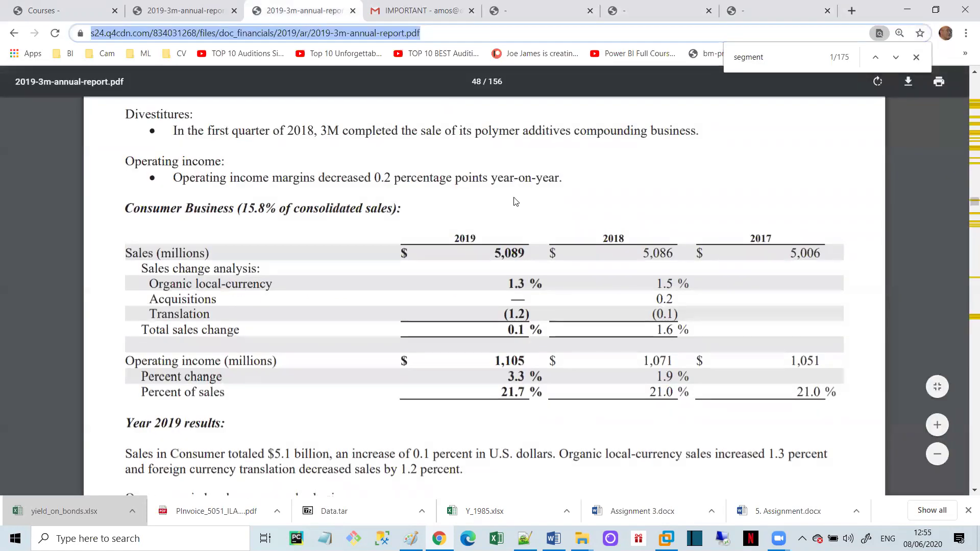
scroll(369, 353, "down", 3)
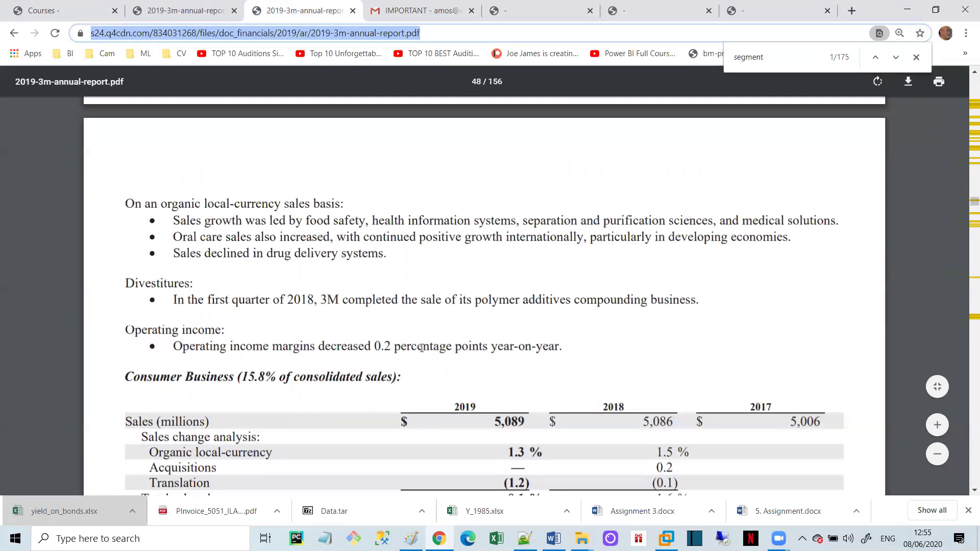
scroll(421, 349, "up", 15)
scroll(422, 349, "up", 12)
scroll(422, 349, "up", 12)
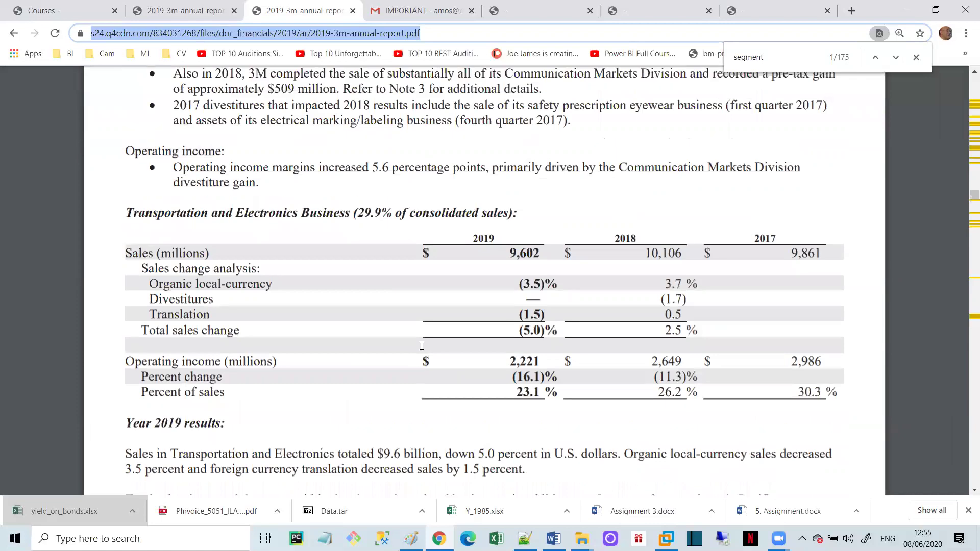
scroll(421, 346, "up", 12)
scroll(422, 346, "down", 6)
scroll(422, 346, "down", 3)
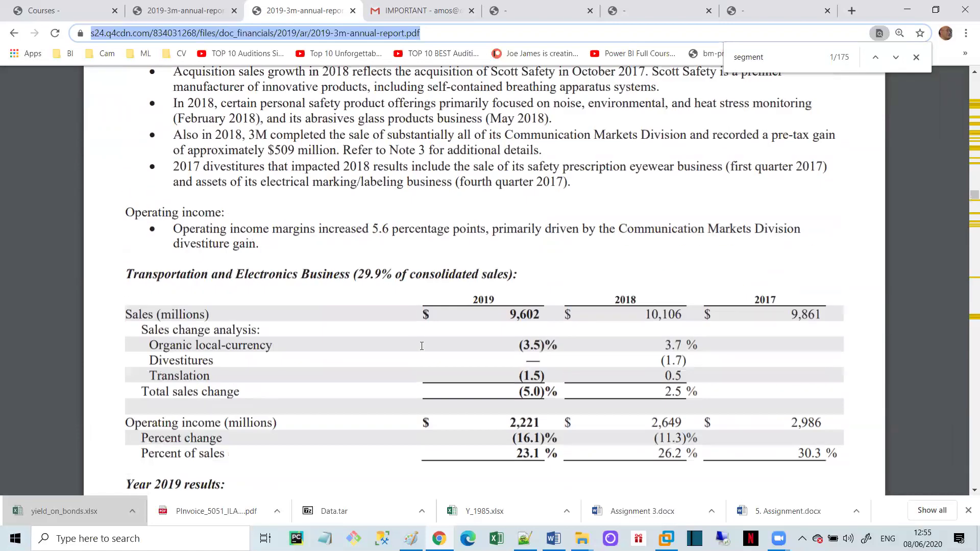
Find the Operating Business Segments section and highlight the Safety and Industrial Business heading with its share of consolidated sales
scroll(378, 298, "up", 18)
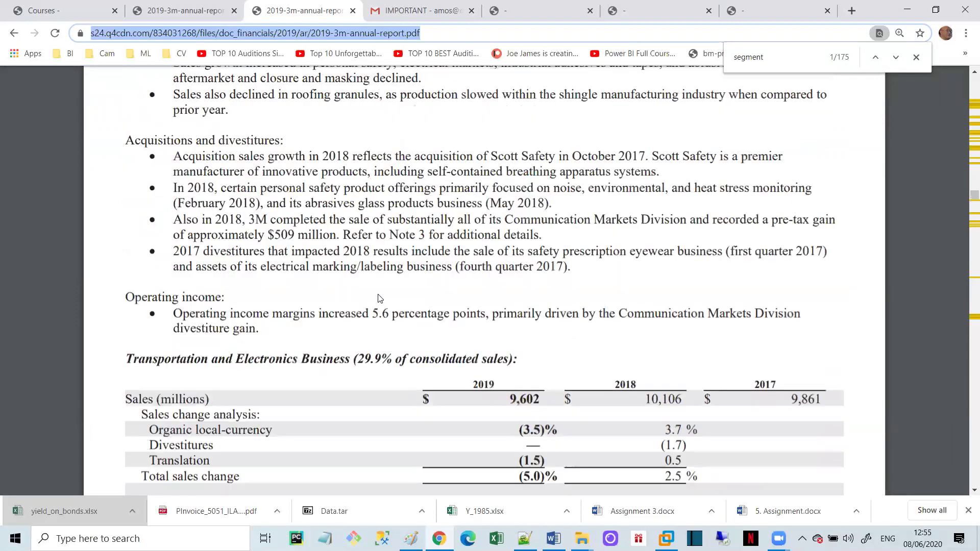
scroll(378, 298, "up", 8)
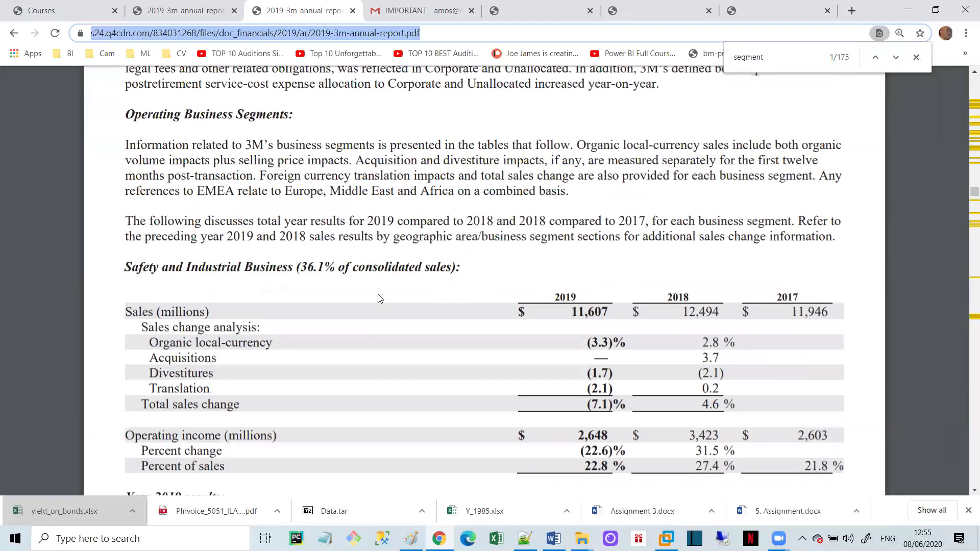
scroll(379, 298, "up", 2)
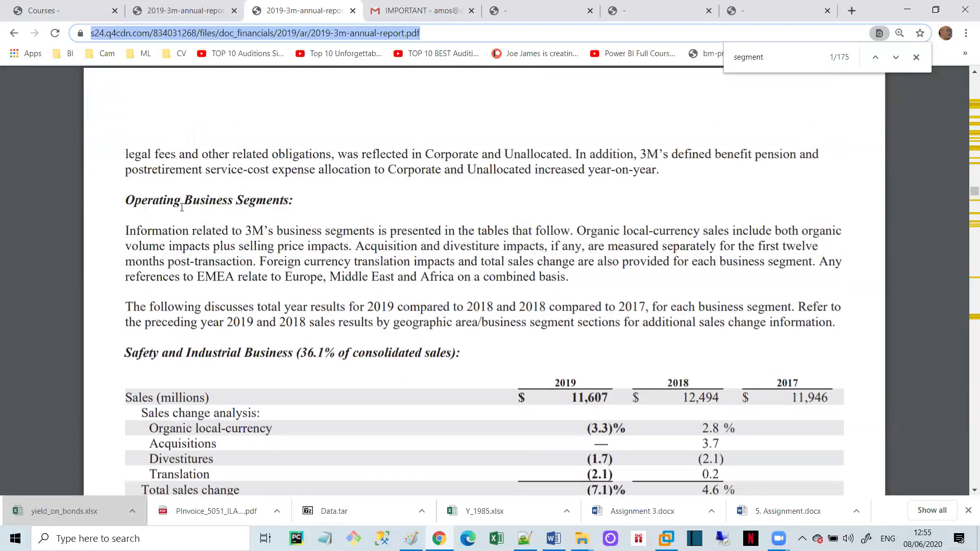
scroll(304, 212, "down", 2)
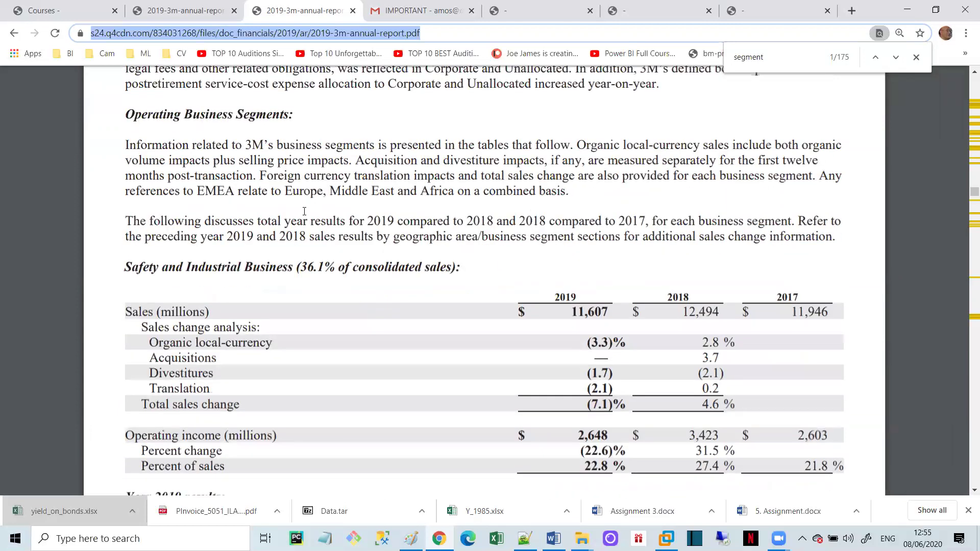
left_click_drag(124, 267, 334, 266)
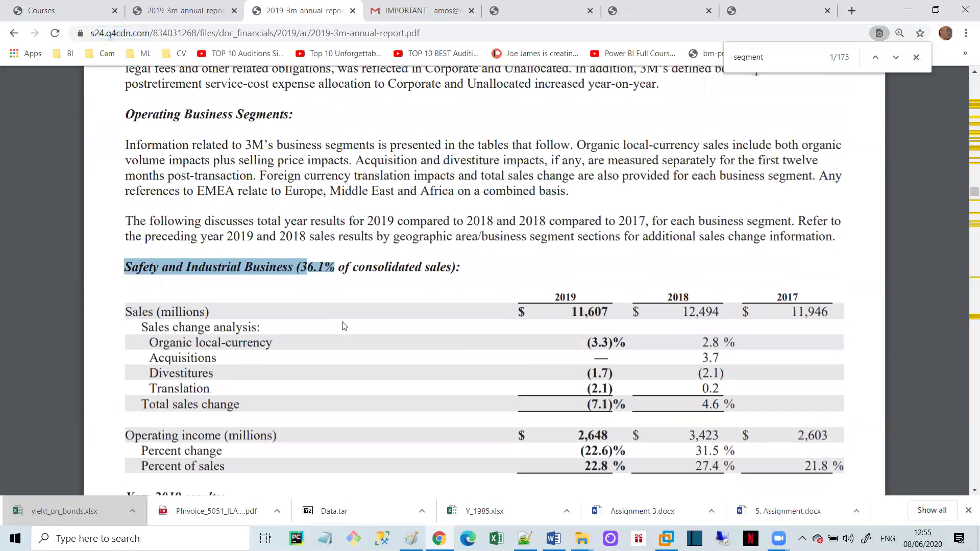
scroll(344, 326, "down", 2)
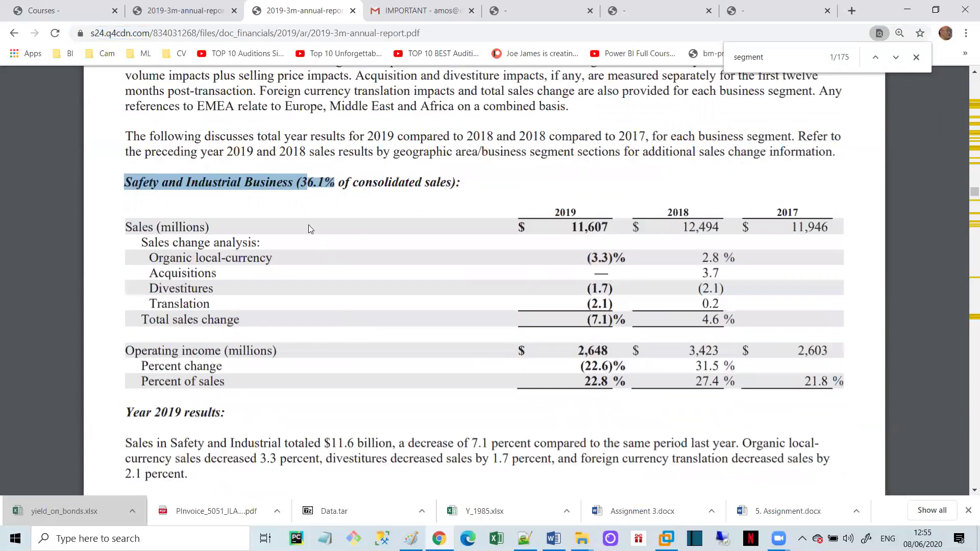
Set the revenues of the Entertainment row to 36.1, consulting the Safety and Industrial share in the 3M annual report
left_click(750, 18)
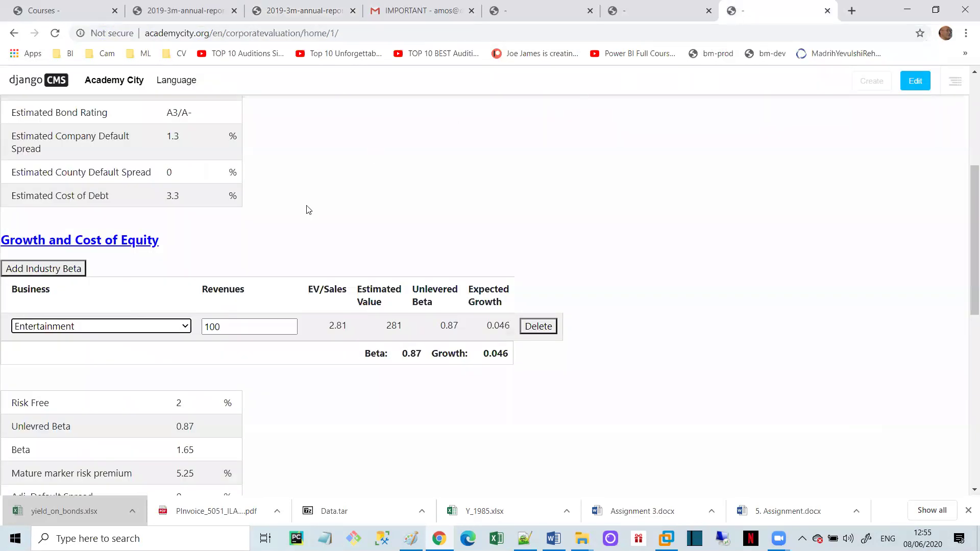
left_click(186, 328)
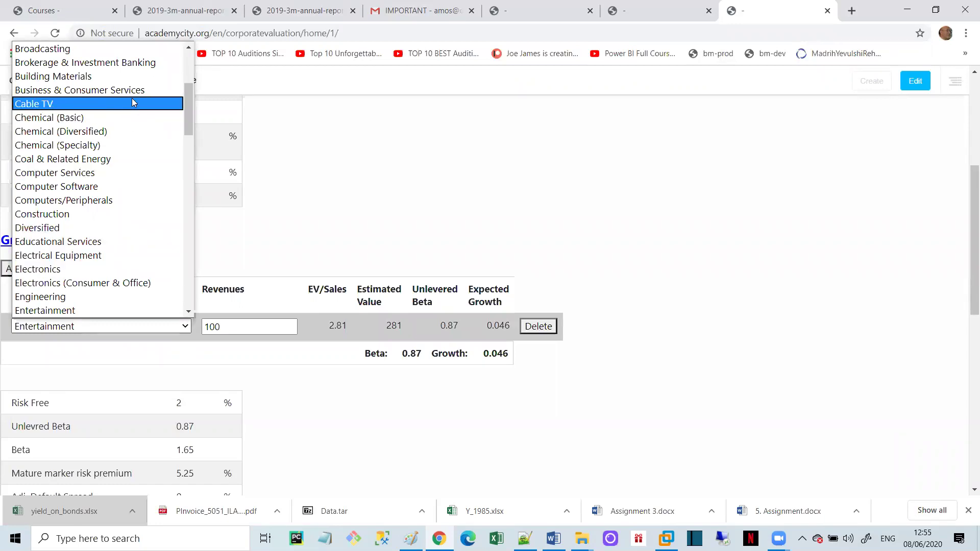
left_click(238, 334)
left_click_drag(238, 334, 190, 324)
type("36.")
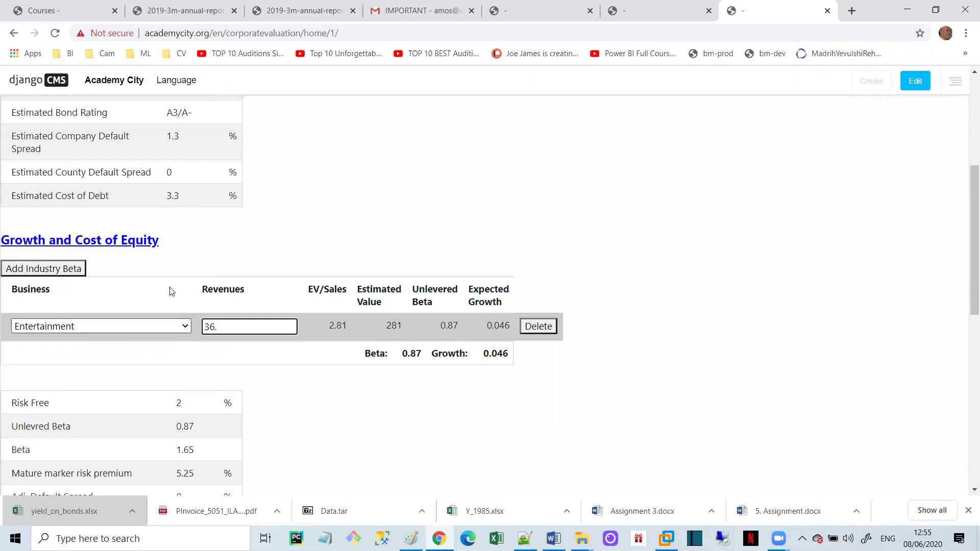
left_click(211, 14)
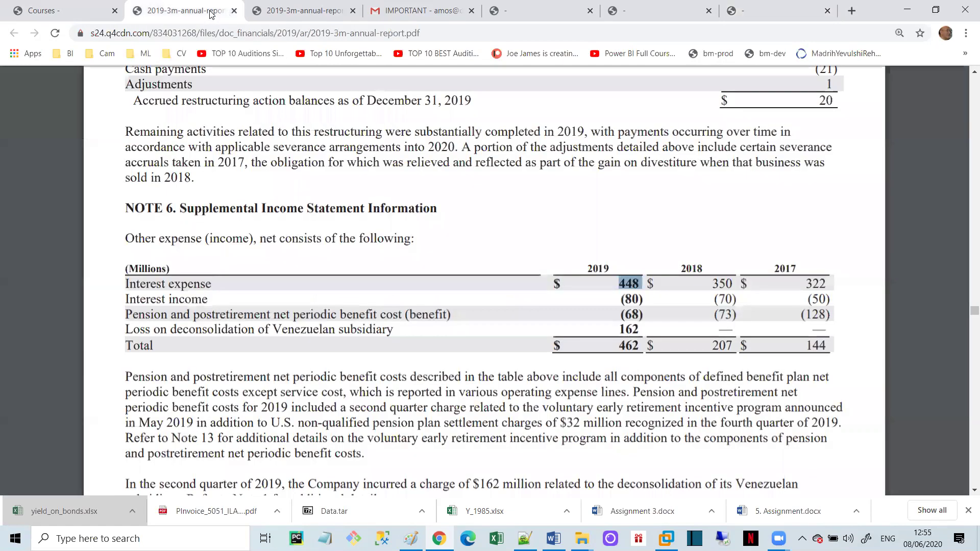
left_click(301, 11)
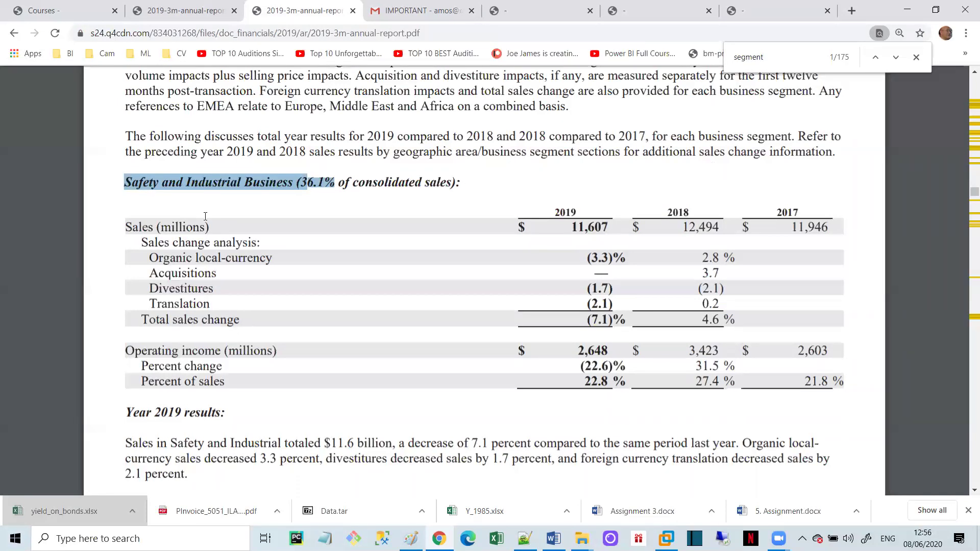
left_click(746, 11)
type("1")
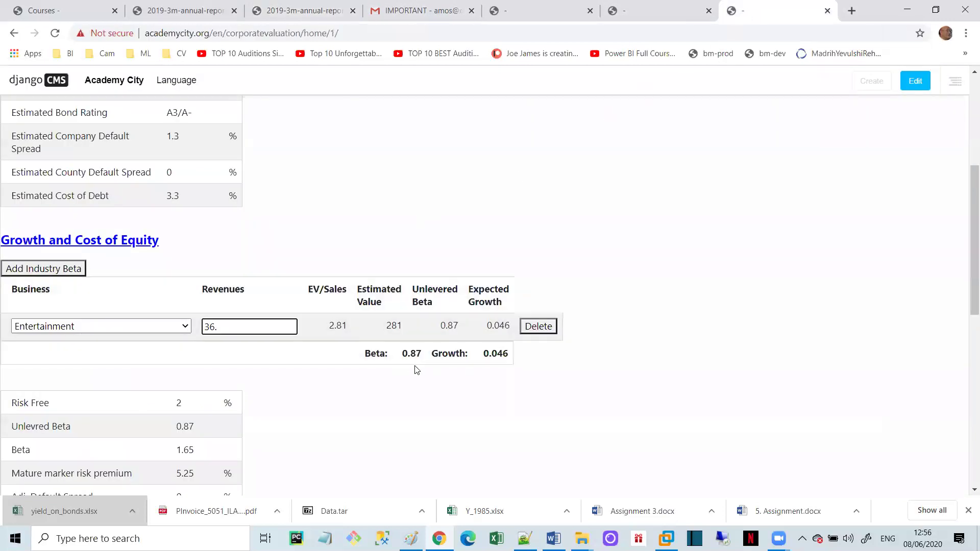
Change the business of the row with 36.1 revenues to Retail (General)
left_click(186, 326)
scroll(148, 267, "down", 1)
scroll(148, 267, "up", 5)
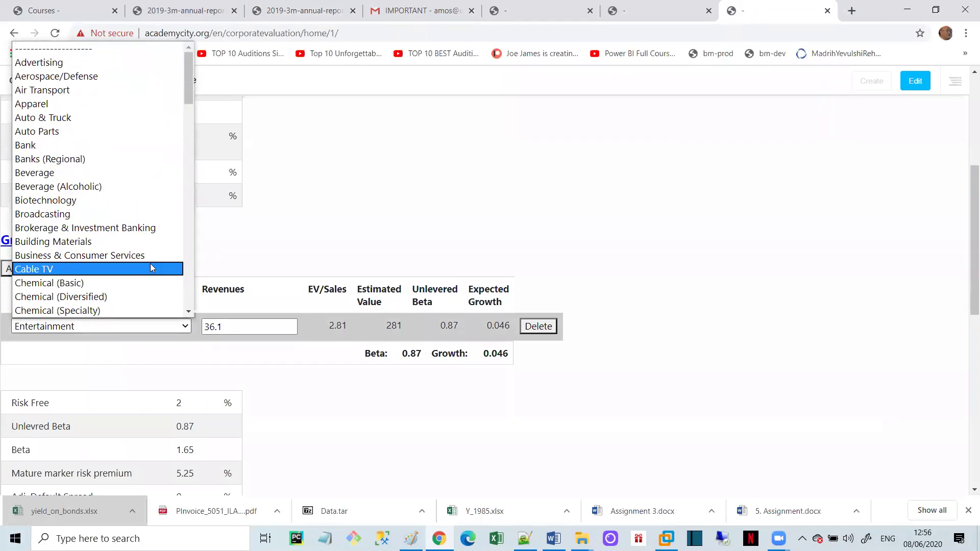
scroll(151, 267, "down", 7)
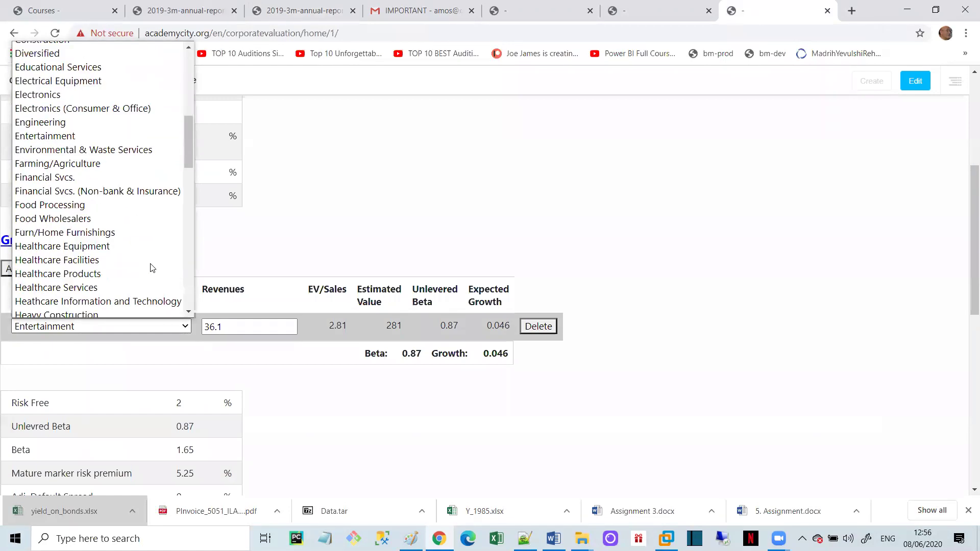
scroll(149, 263, "down", 8)
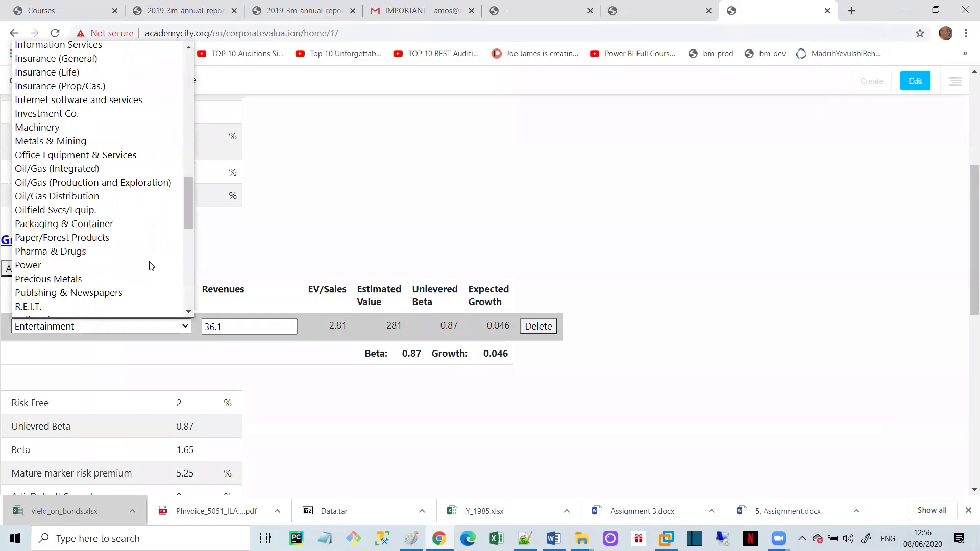
scroll(133, 253, "down", 7)
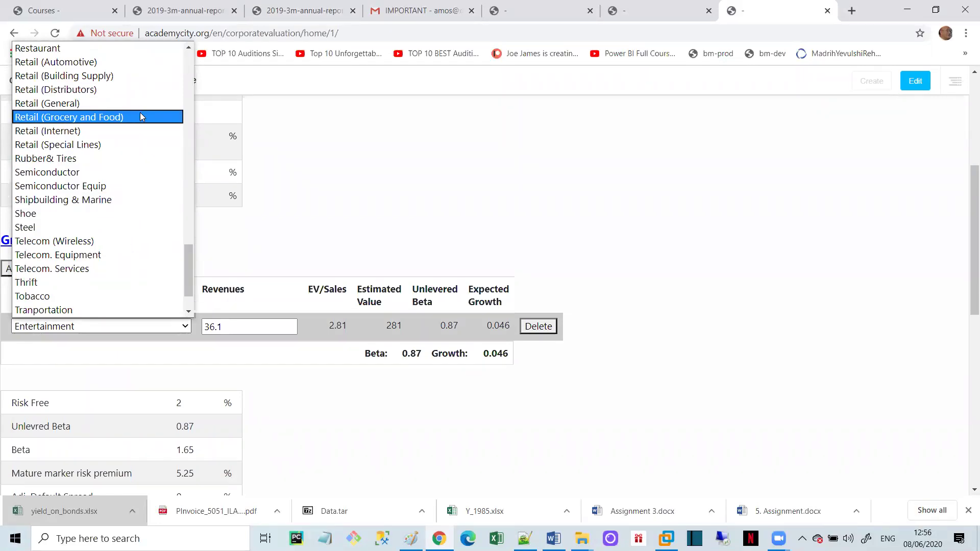
scroll(139, 111, "up", 4)
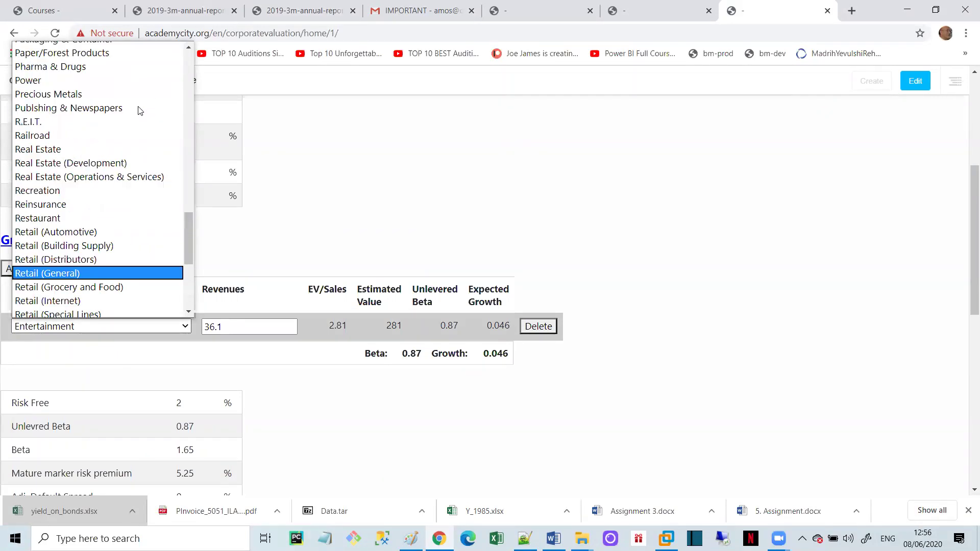
scroll(150, 216, "down", 4)
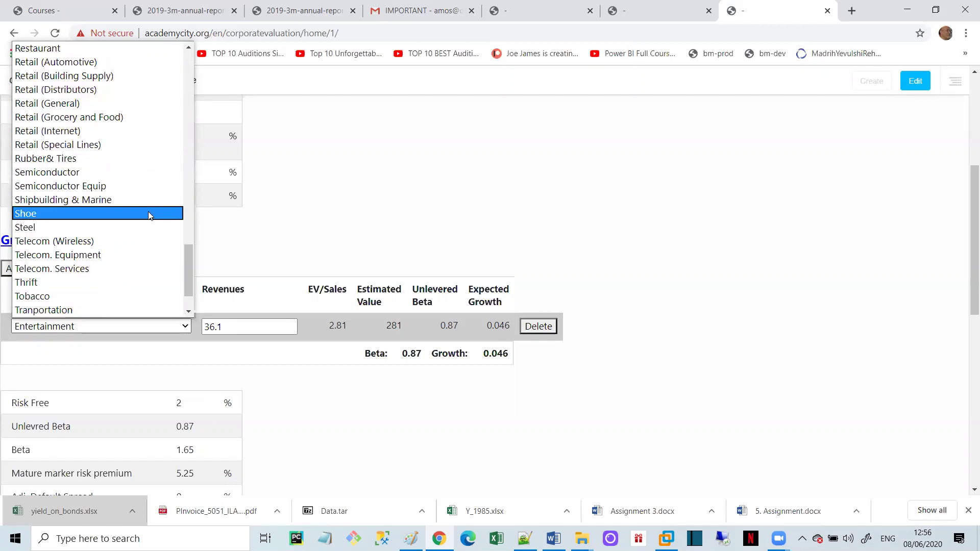
left_click_drag(188, 266, 186, 260)
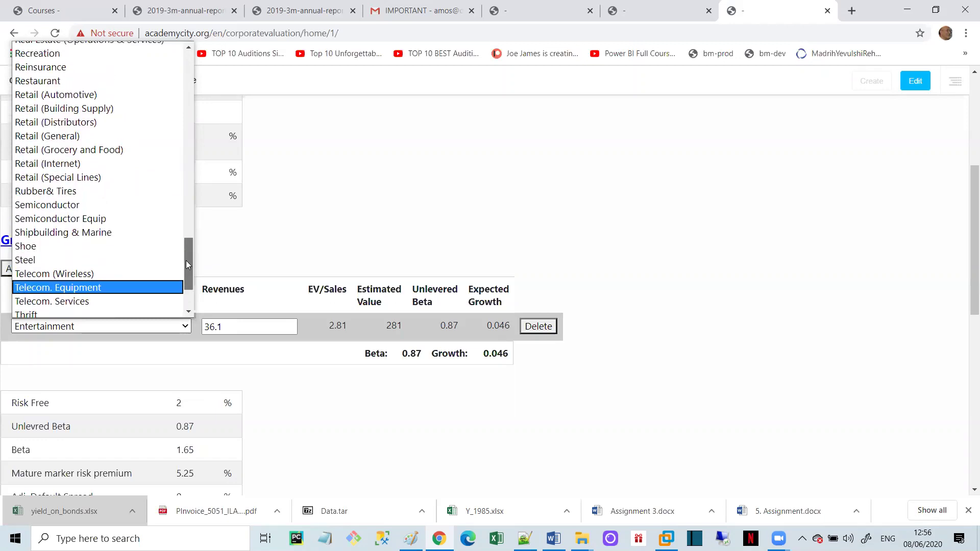
left_click(122, 136)
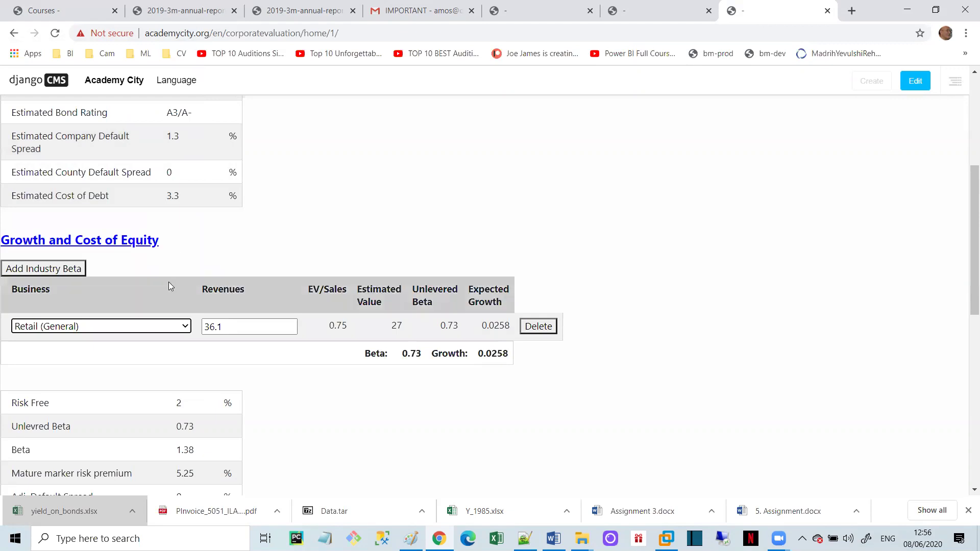
Add a second industry beta row and highlight "Sales in Safety and Industrial" under Year 2018 results in the 3M annual report
left_click(77, 271)
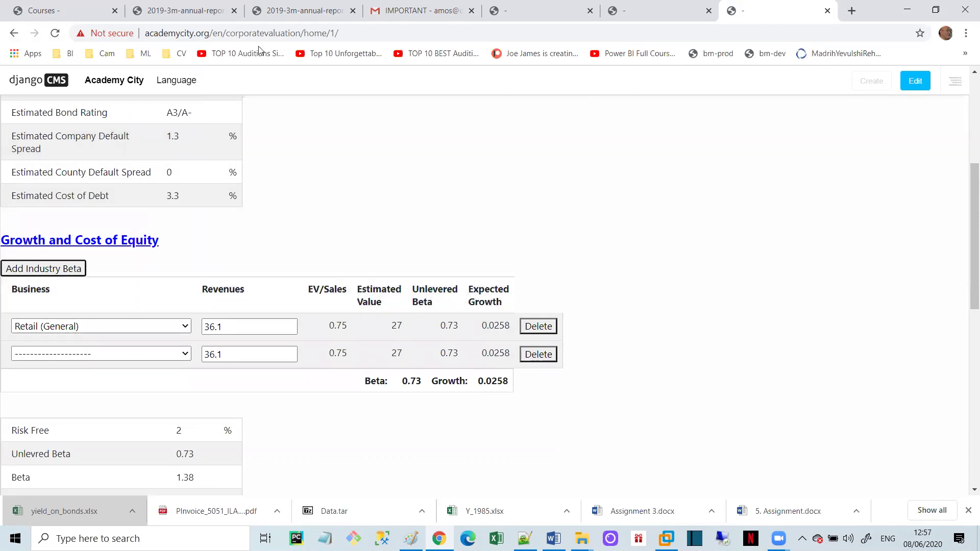
left_click(302, 10)
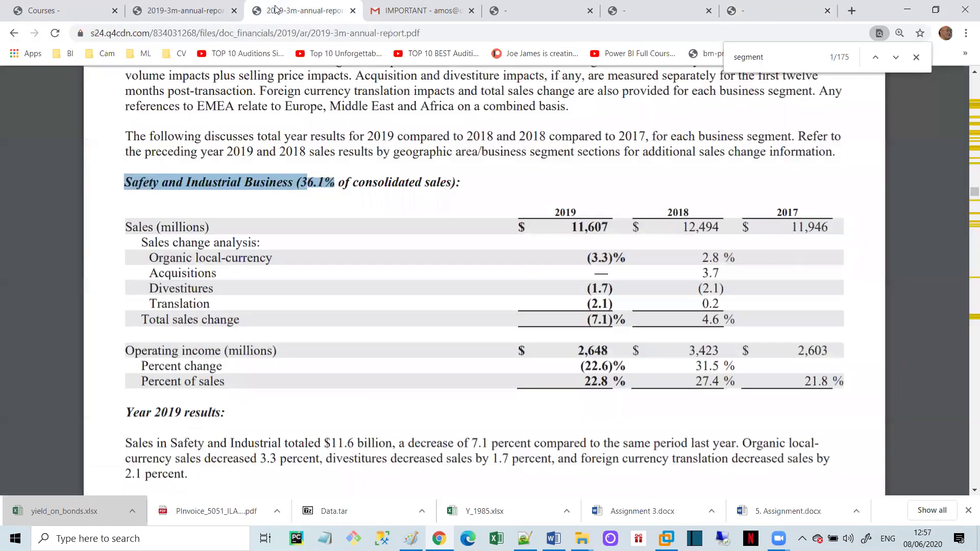
scroll(275, 216, "down", 15)
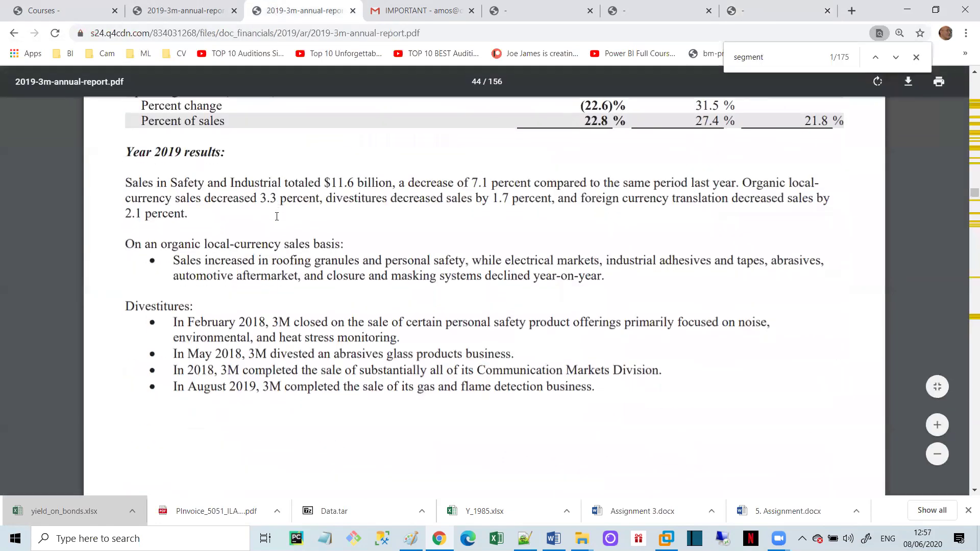
scroll(277, 217, "down", 5)
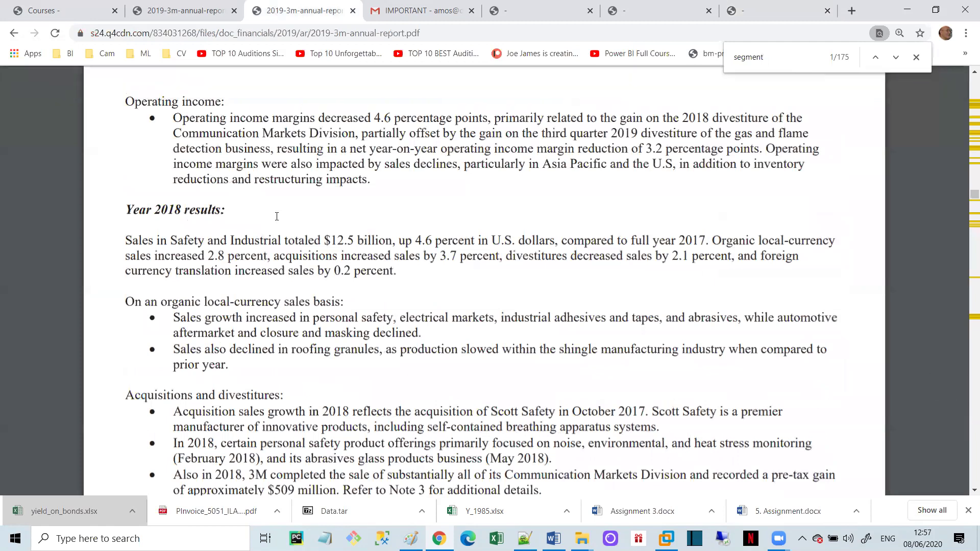
scroll(277, 216, "down", 5)
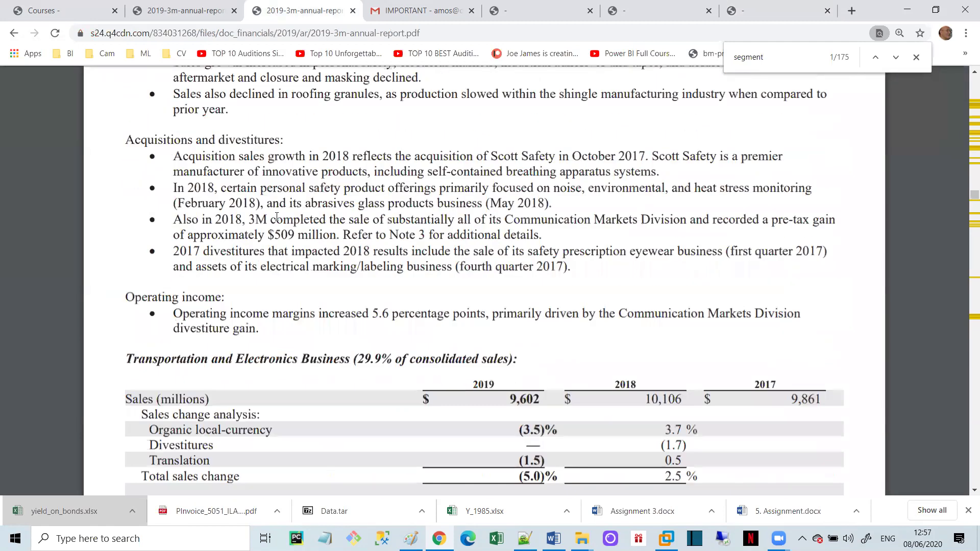
scroll(277, 217, "up", 1)
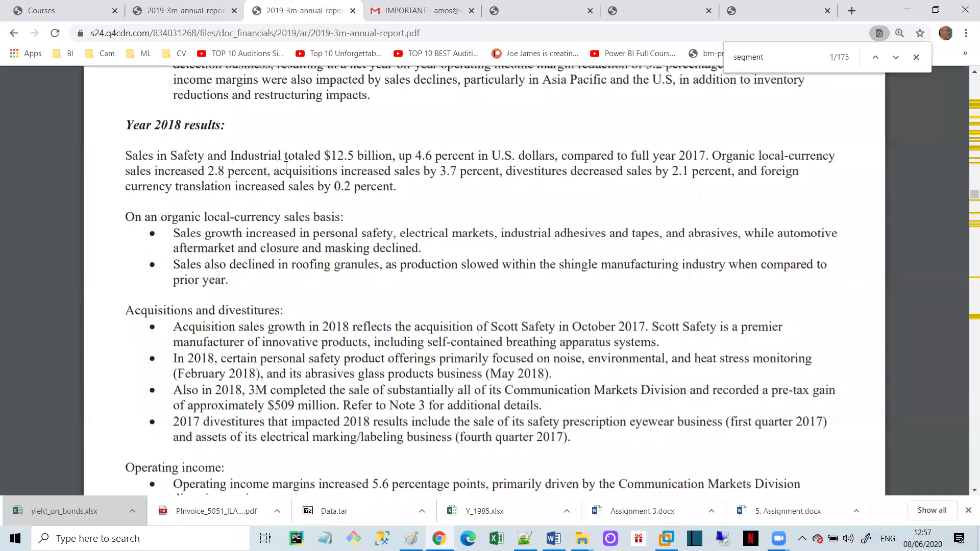
left_click_drag(126, 156, 284, 157)
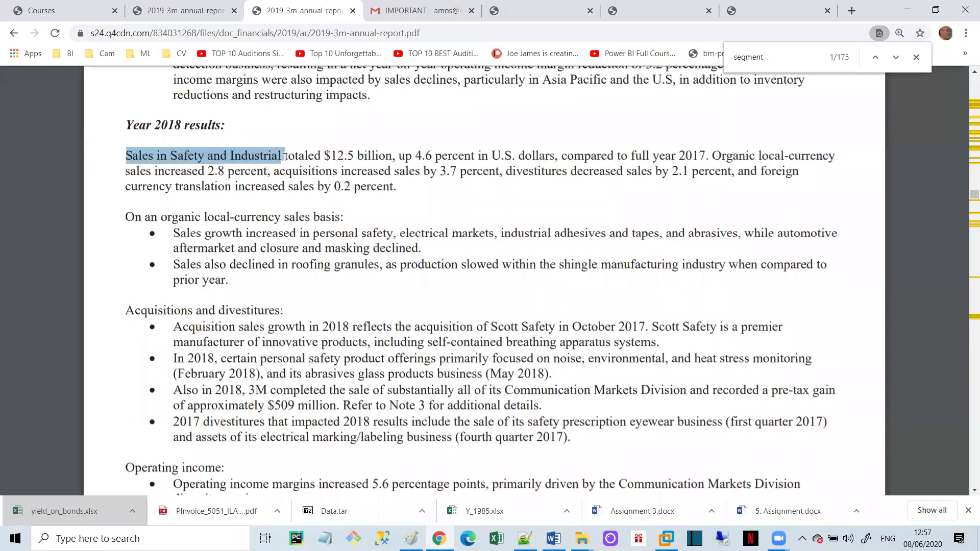
Return to the valuation page and set the second row's business to Machinery
left_click(751, 13)
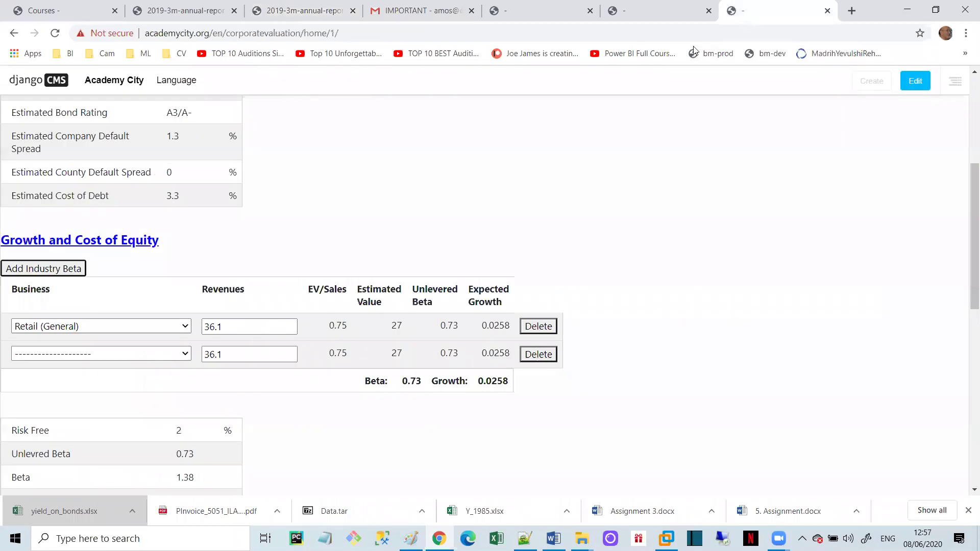
left_click(185, 356)
scroll(128, 215, "down", 1)
scroll(127, 214, "up", 1)
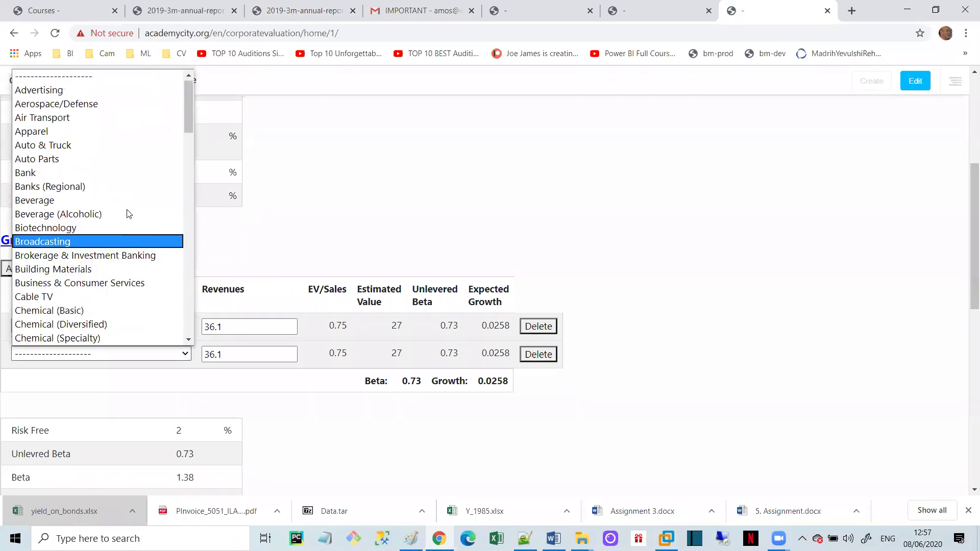
scroll(127, 215, "down", 7)
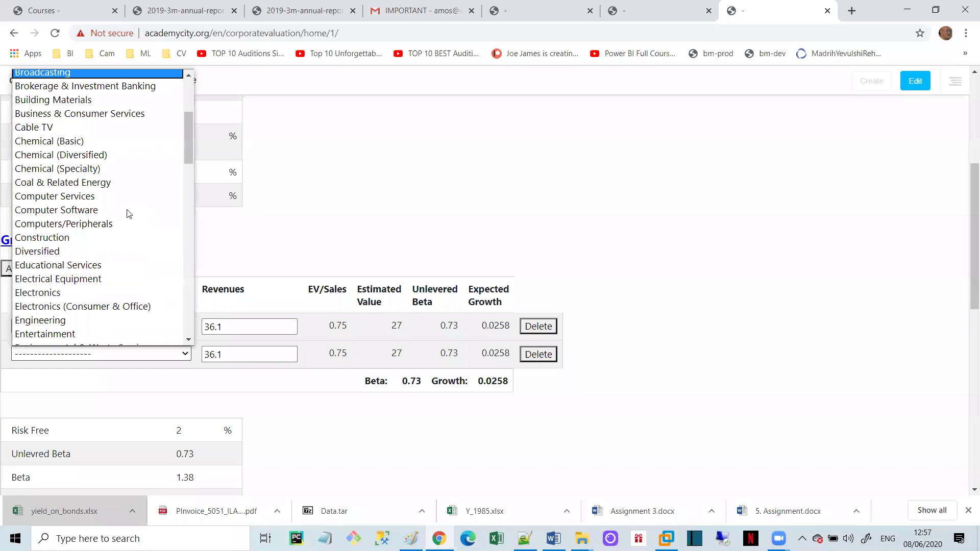
scroll(128, 215, "down", 4)
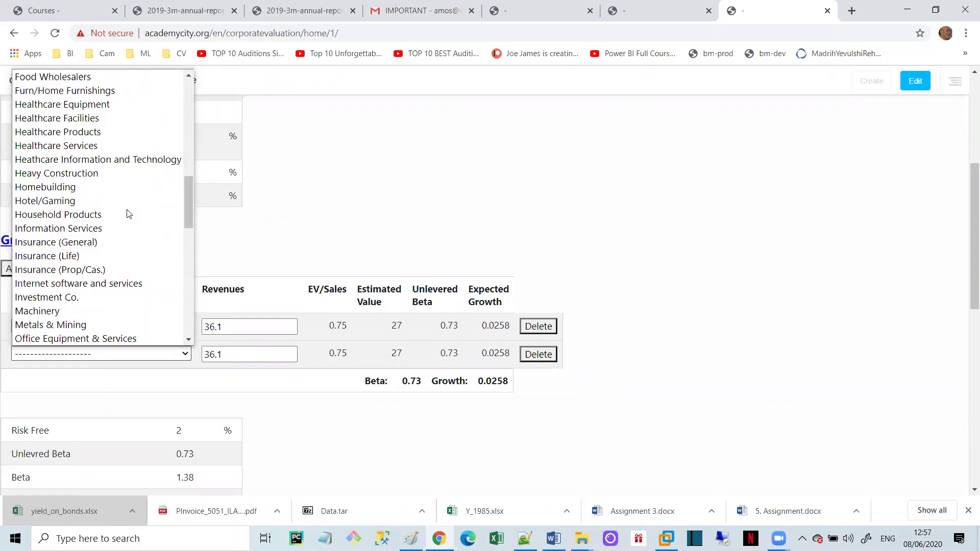
scroll(128, 214, "down", 4)
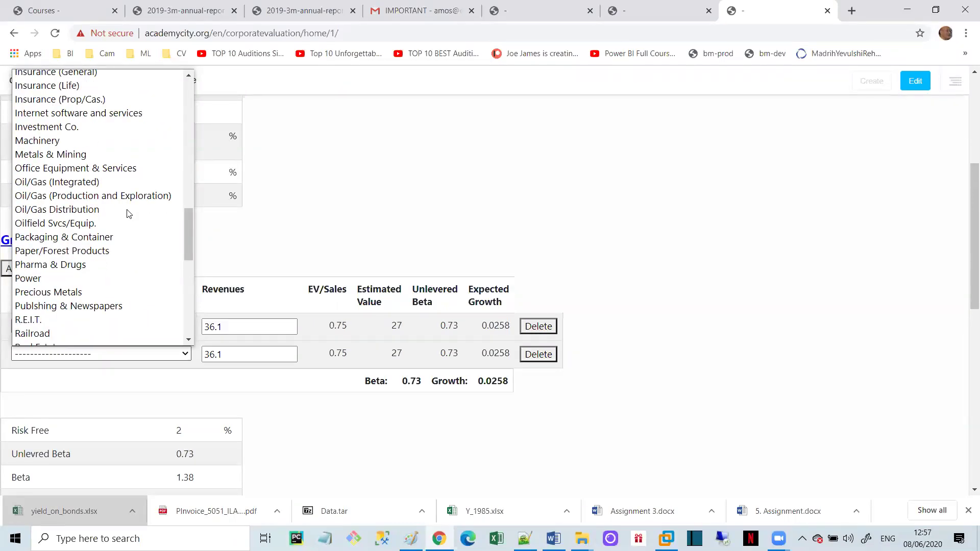
left_click(101, 141)
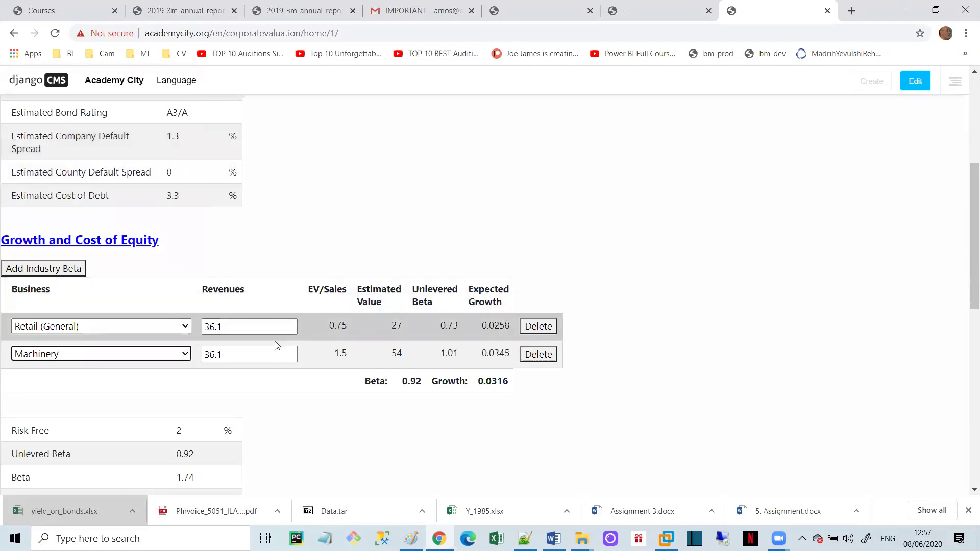
Set the second row's revenues to 29.9, consulting the Transportation and Electronics share of consolidated sales in the 3M annual report
key("Tab")
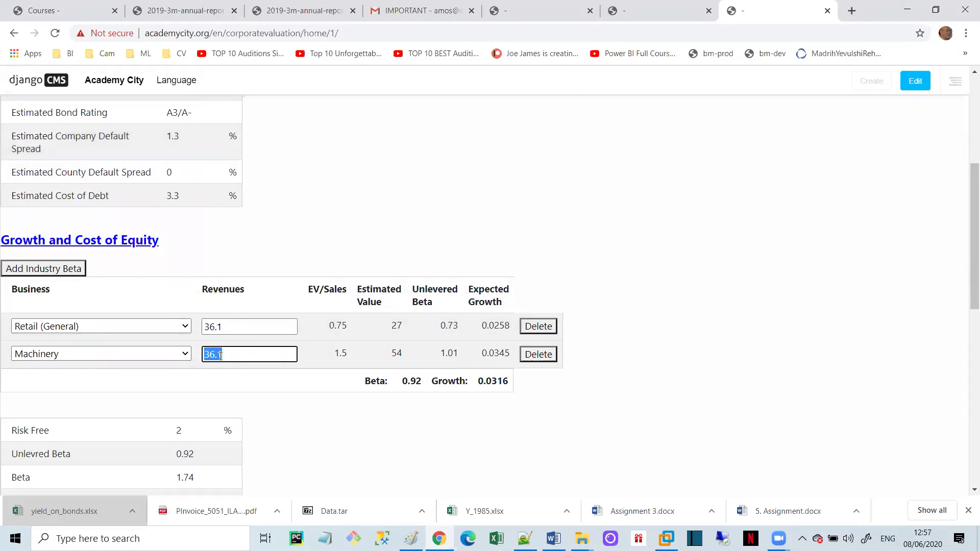
left_click(319, 11)
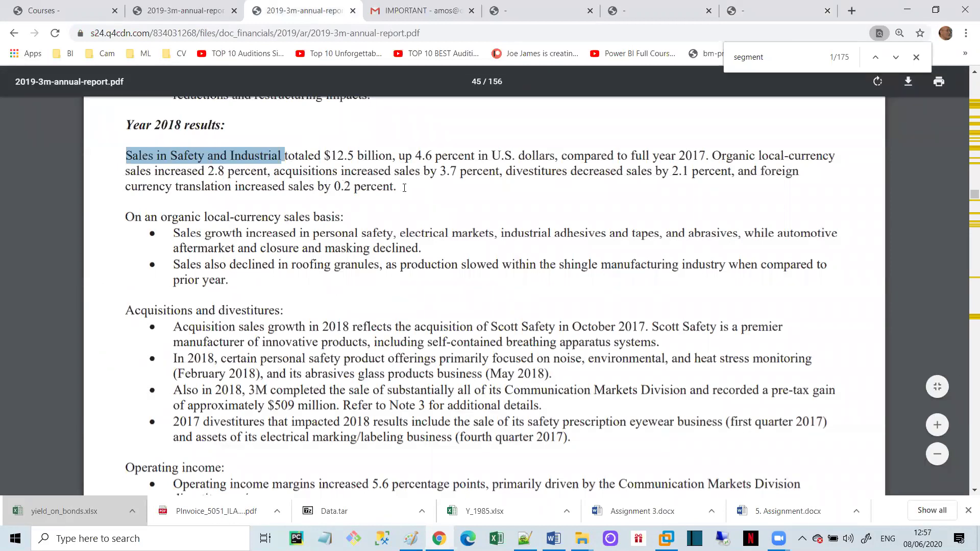
scroll(404, 187, "down", 2)
scroll(404, 188, "down", 2)
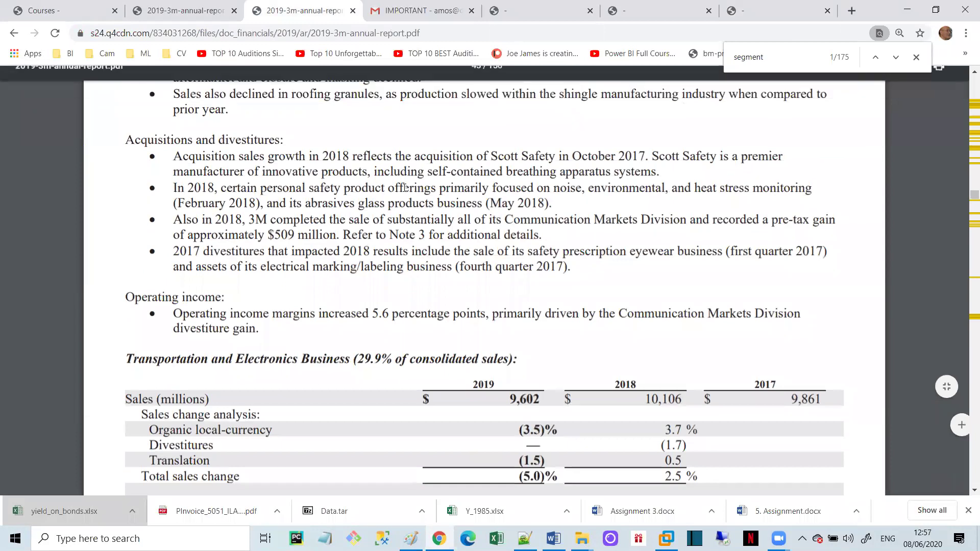
scroll(404, 188, "up", 4)
scroll(404, 188, "up", 10)
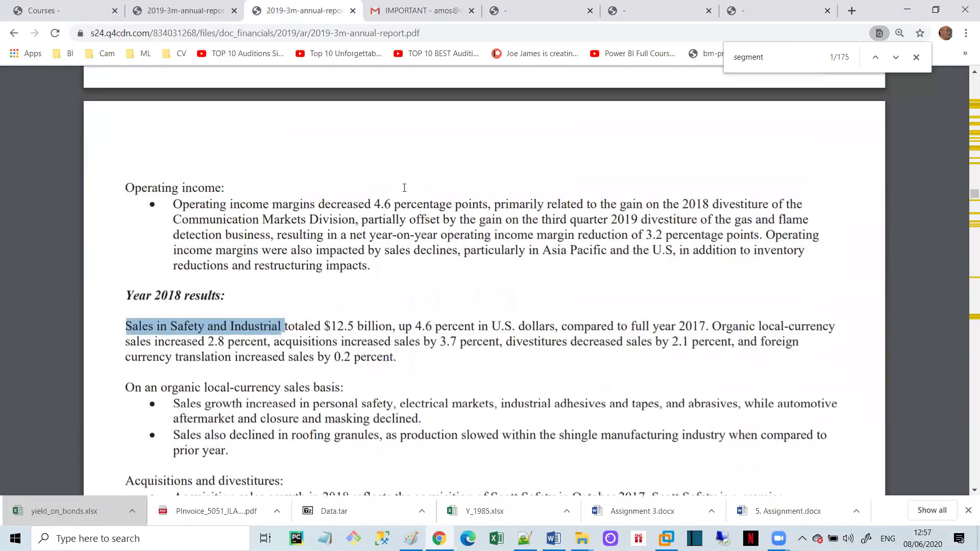
scroll(404, 188, "up", 7)
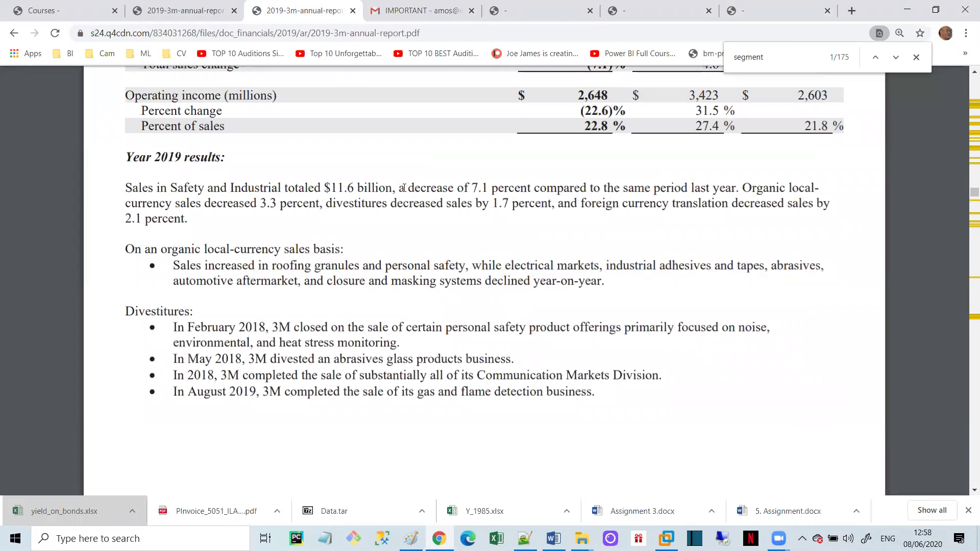
scroll(405, 188, "up", 7)
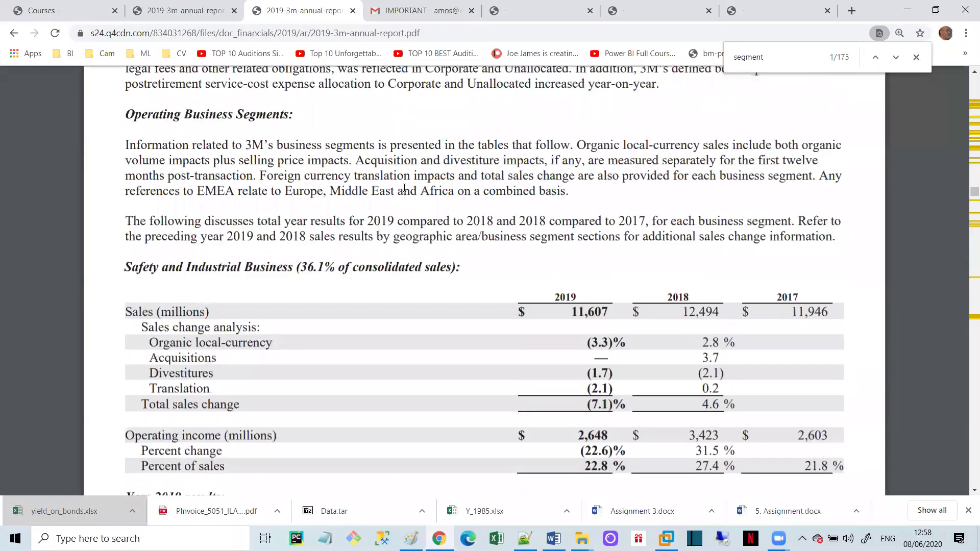
scroll(404, 187, "down", 8)
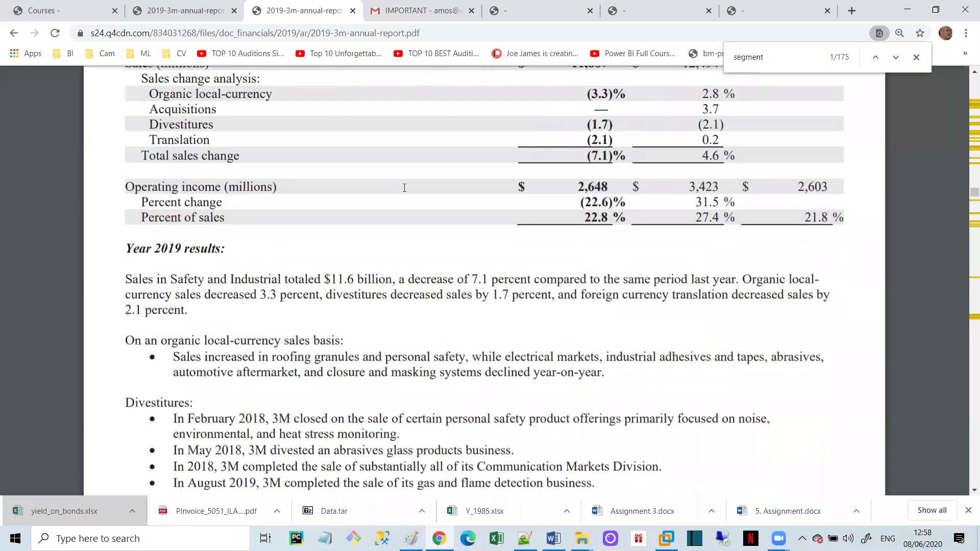
scroll(404, 188, "down", 14)
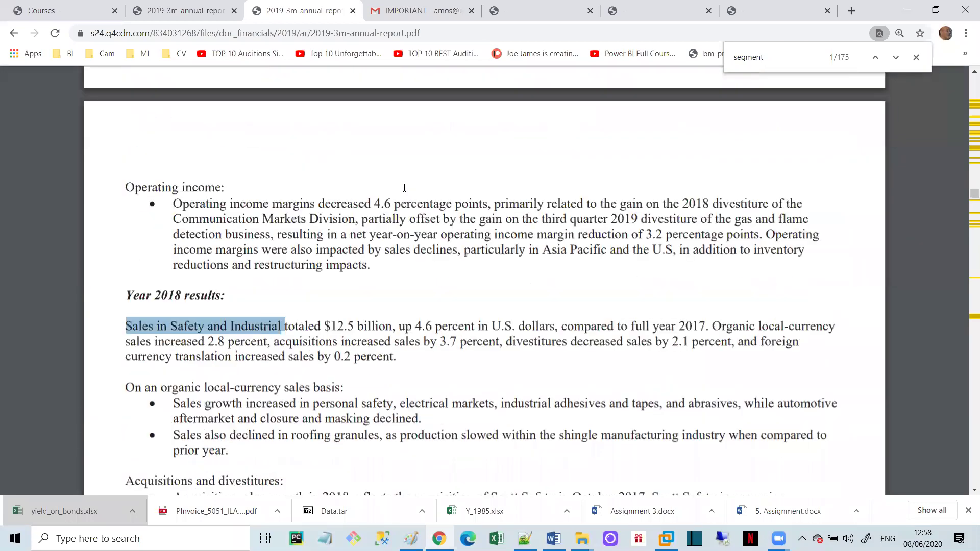
scroll(404, 188, "down", 7)
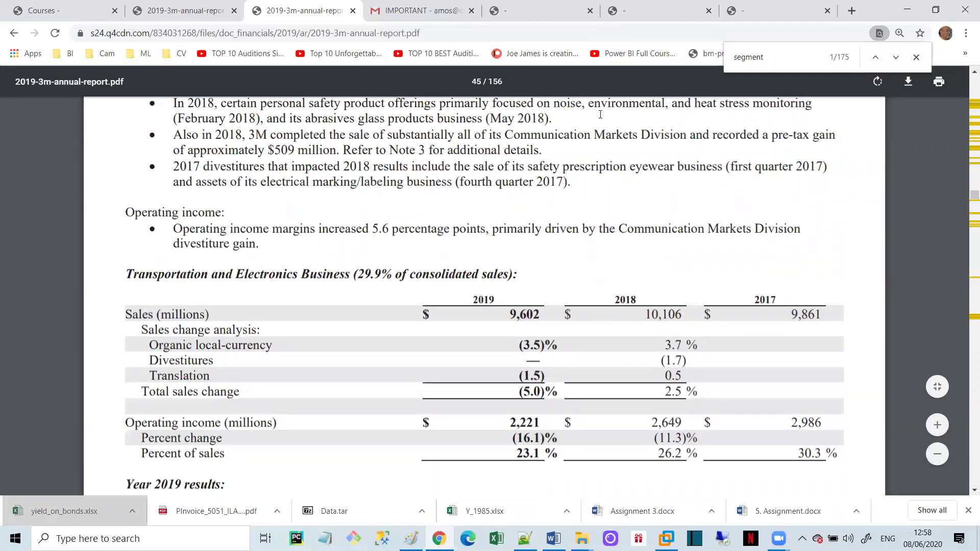
left_click(796, 11)
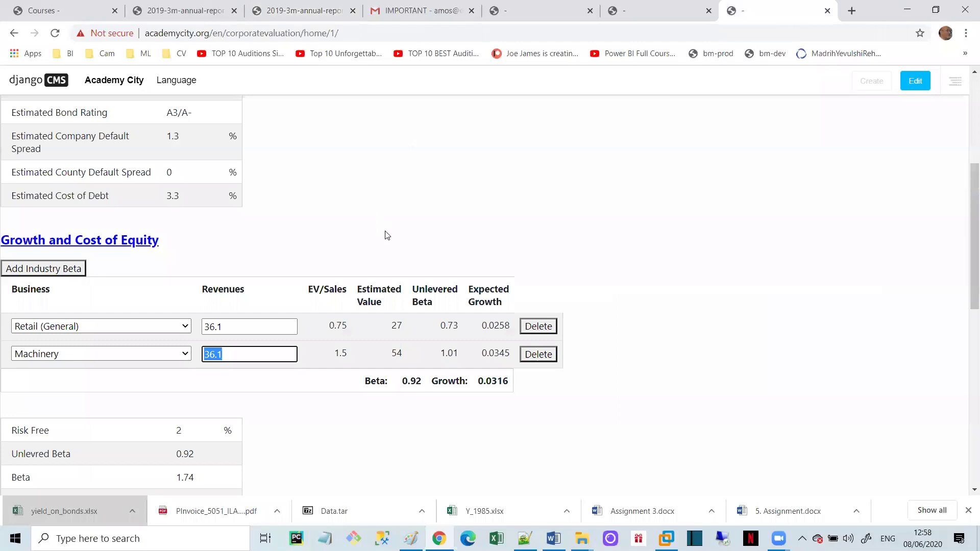
type("2")
Change the business of the row with 29.9 revenues from Machinery to Tranportation
left_click(181, 352)
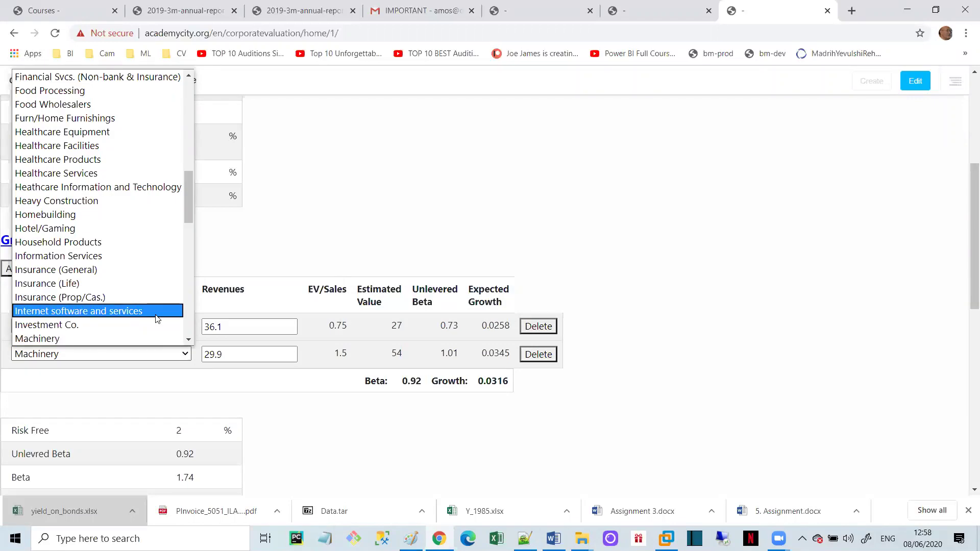
scroll(158, 319, "down", 13)
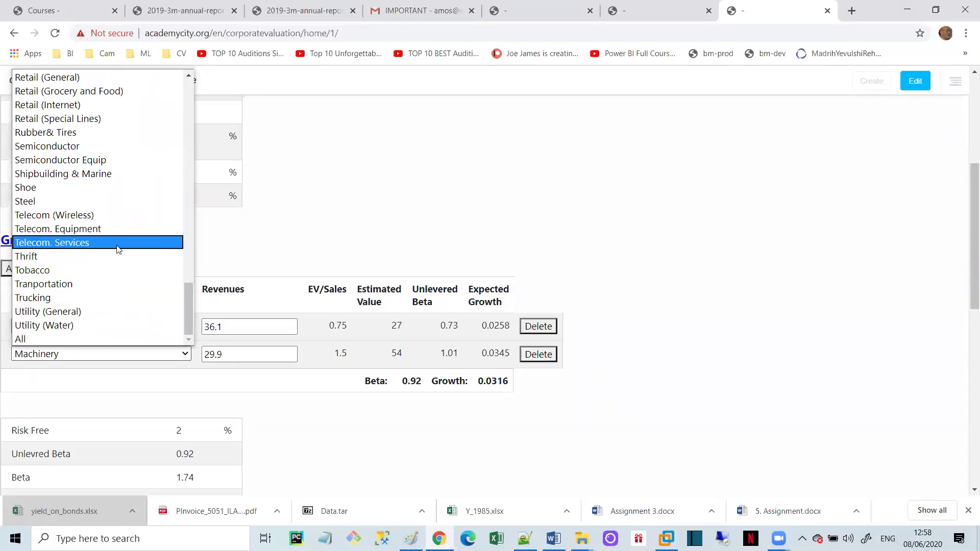
scroll(118, 249, "up", 3)
scroll(119, 249, "down", 3)
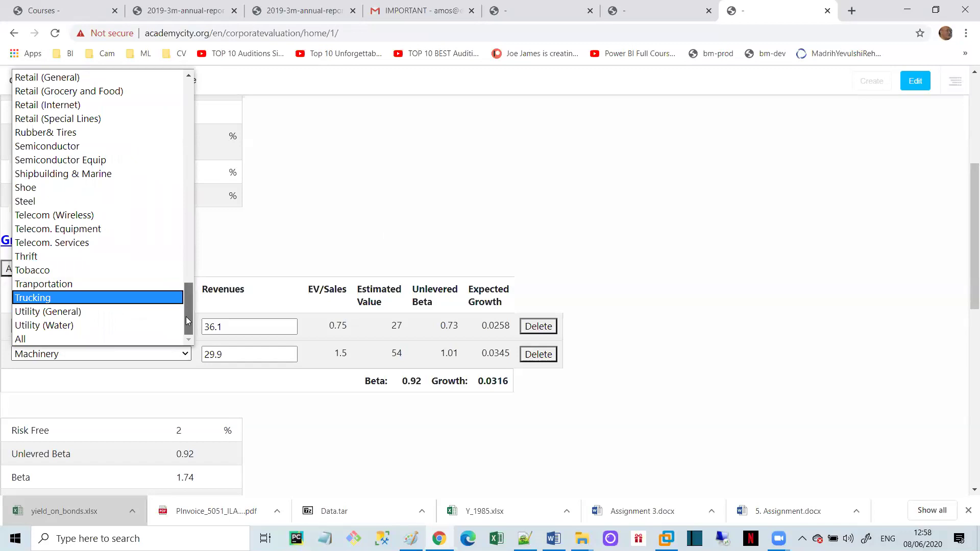
left_click_drag(183, 306, 208, 155)
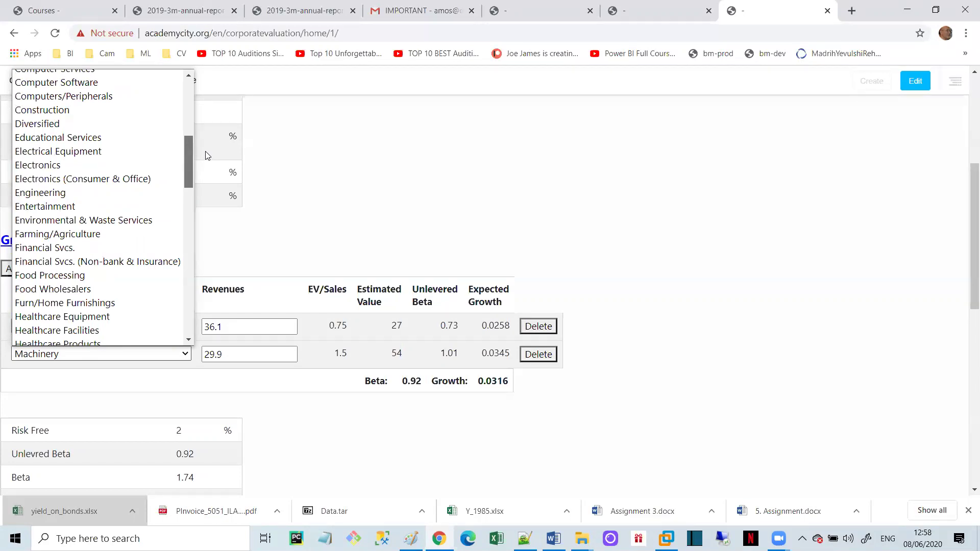
left_click_drag(207, 151, 208, 134)
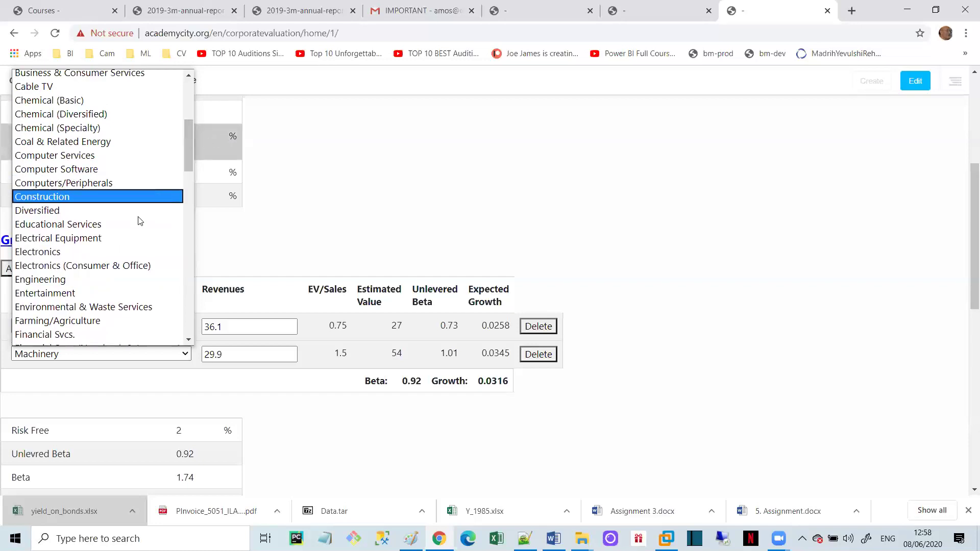
left_click_drag(186, 159, 187, 117)
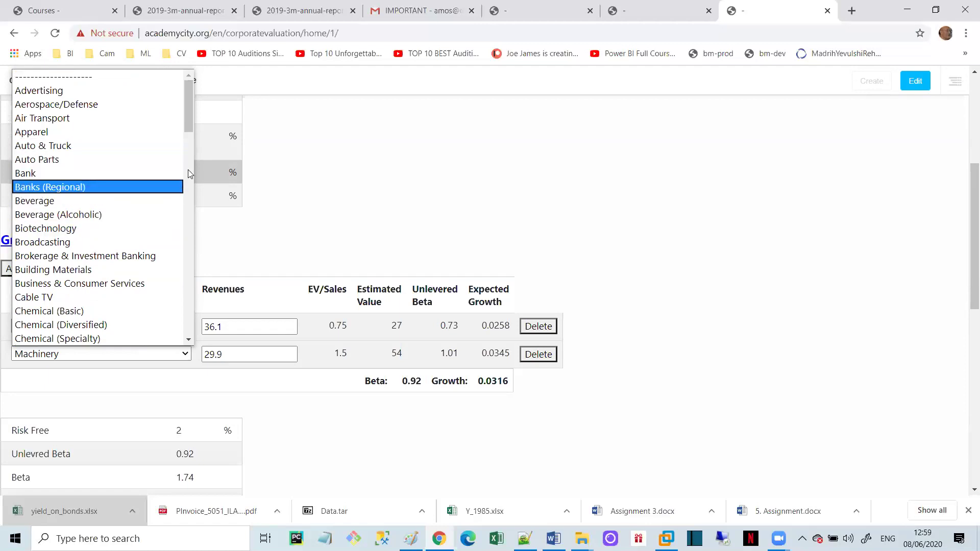
left_click_drag(189, 129, 184, 342)
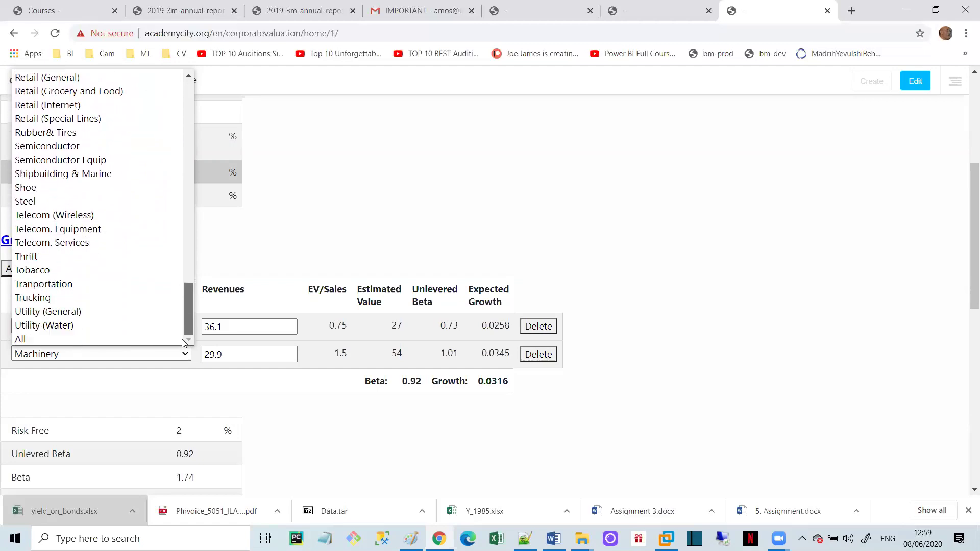
left_click(74, 285)
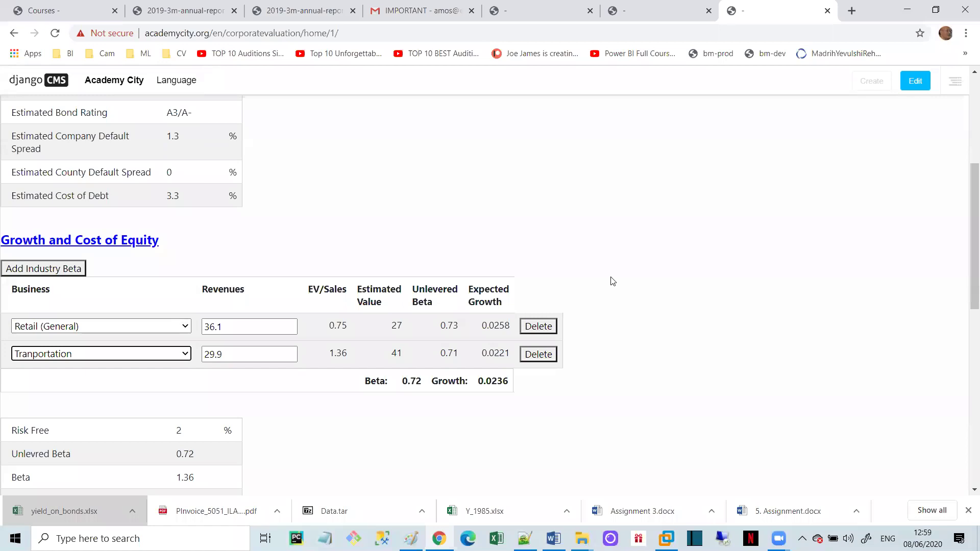
Add two more industry beta rows and delete both blank rows again
left_click(66, 270)
left_click(66, 270)
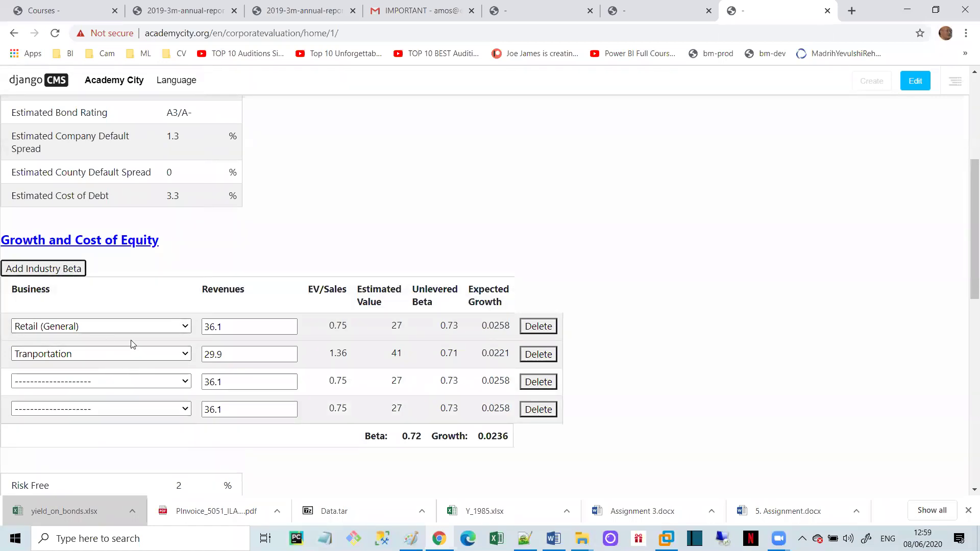
double_click(237, 377)
left_click_drag(223, 408, 211, 403)
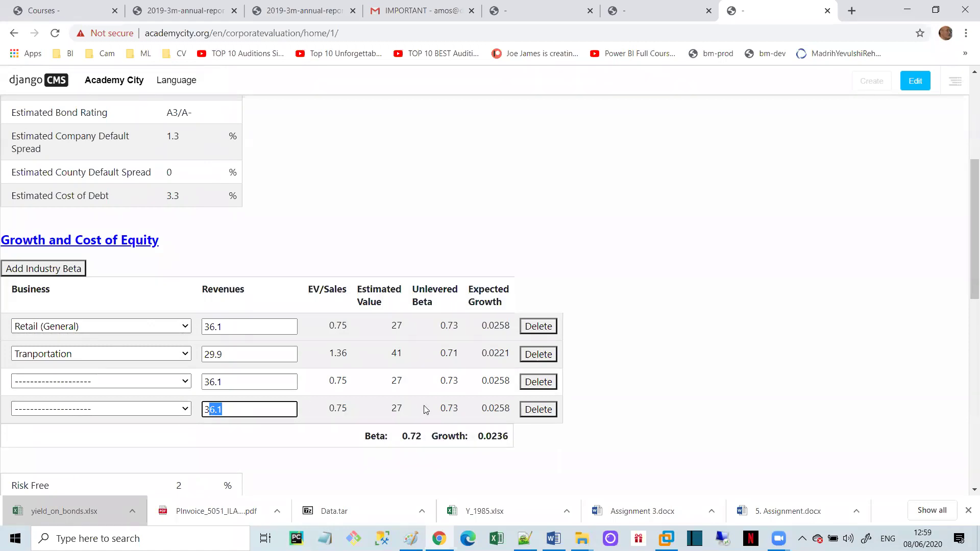
left_click(536, 413)
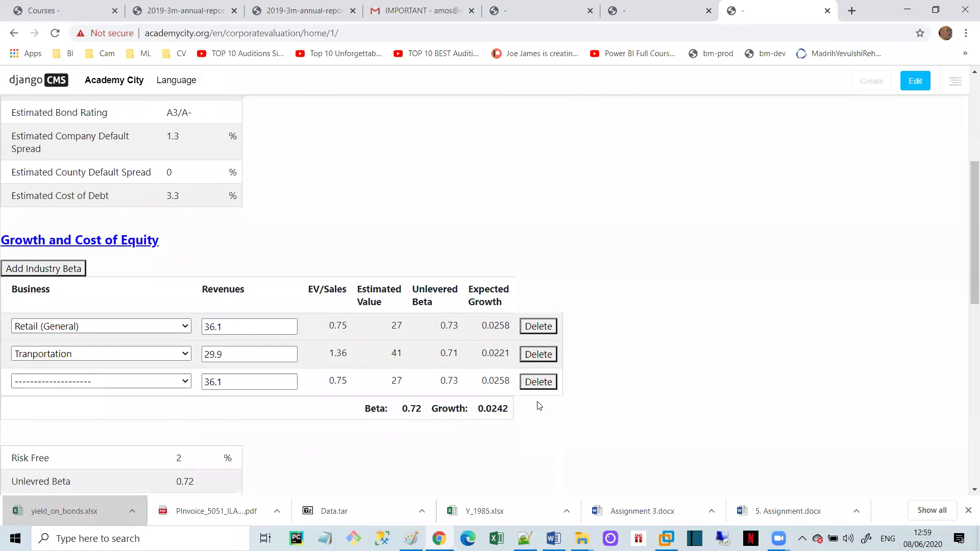
left_click(544, 387)
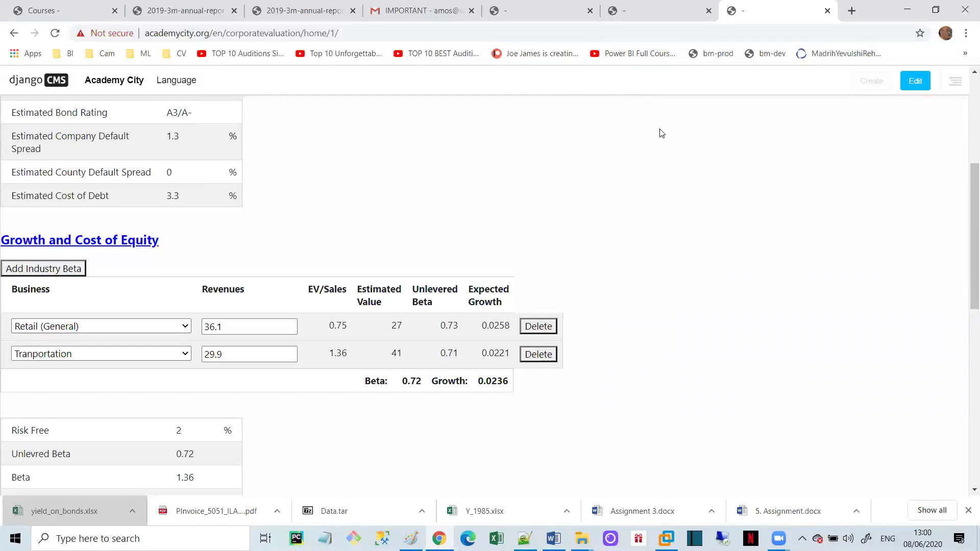
Review the cost of equity calculation beneath the industry beta table
scroll(660, 134, "up", 3)
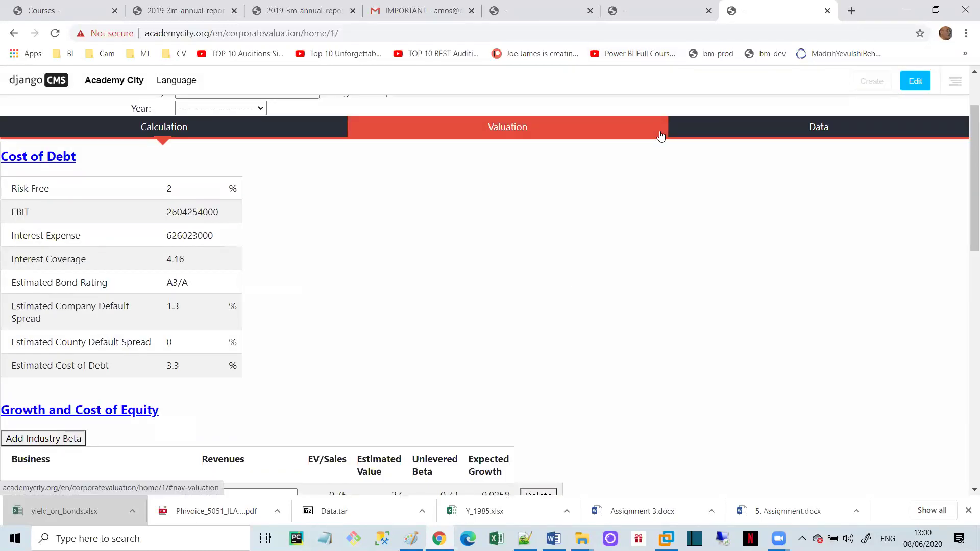
scroll(617, 309, "down", 3)
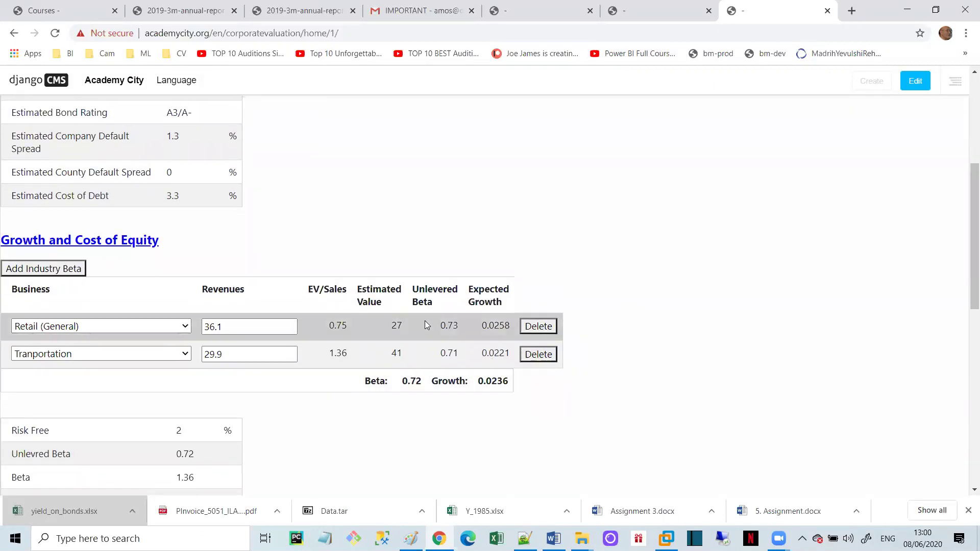
scroll(503, 380, "down", 2)
scroll(507, 387, "down", 2)
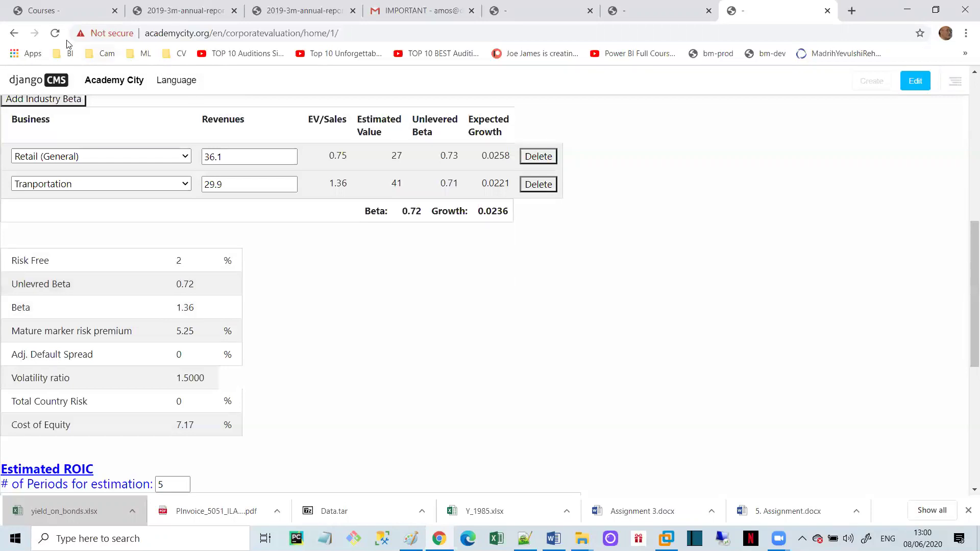
Switch to the course page and review the CAPM slides on multinational country risk and beta from comparable firms
left_click(51, 16)
scroll(599, 363, "down", 8)
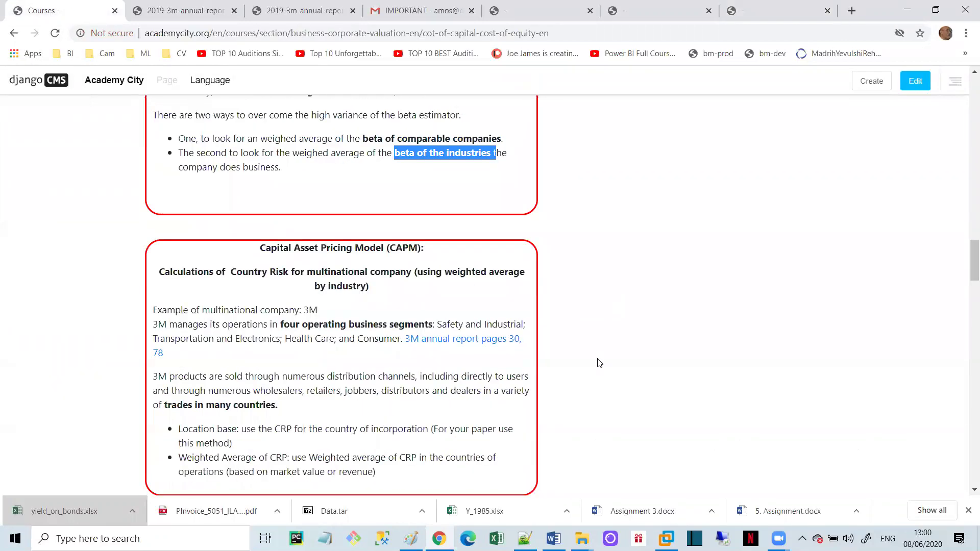
scroll(599, 362, "down", 5)
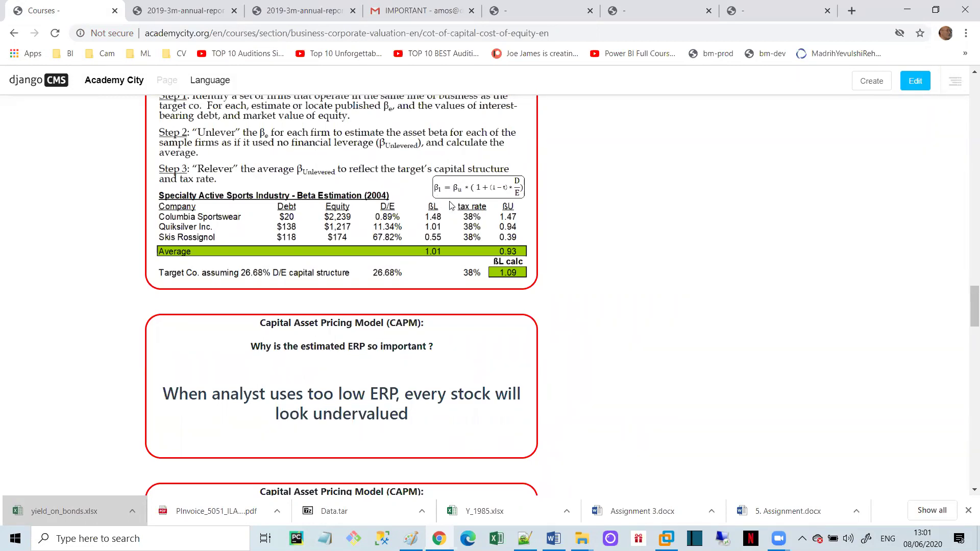
scroll(569, 259, "up", 2)
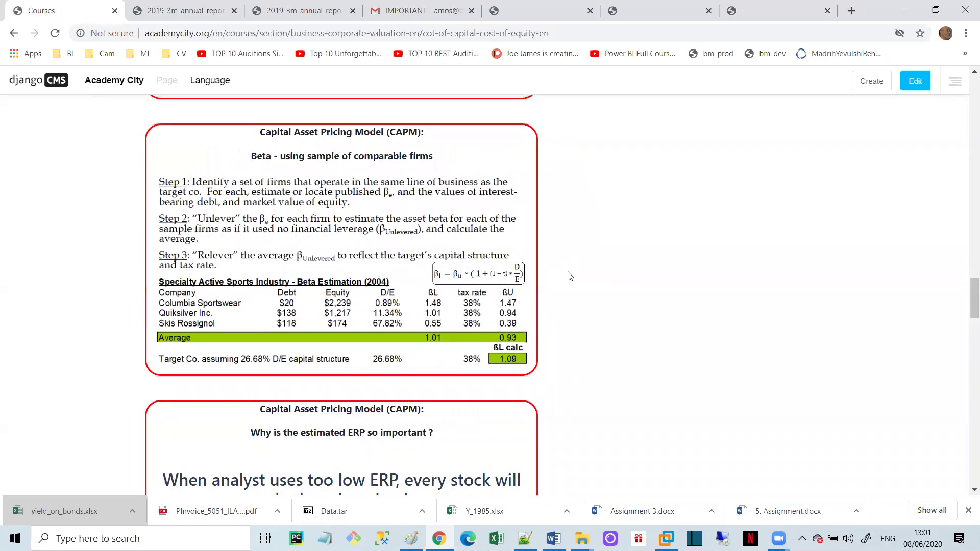
scroll(570, 276, "up", 2)
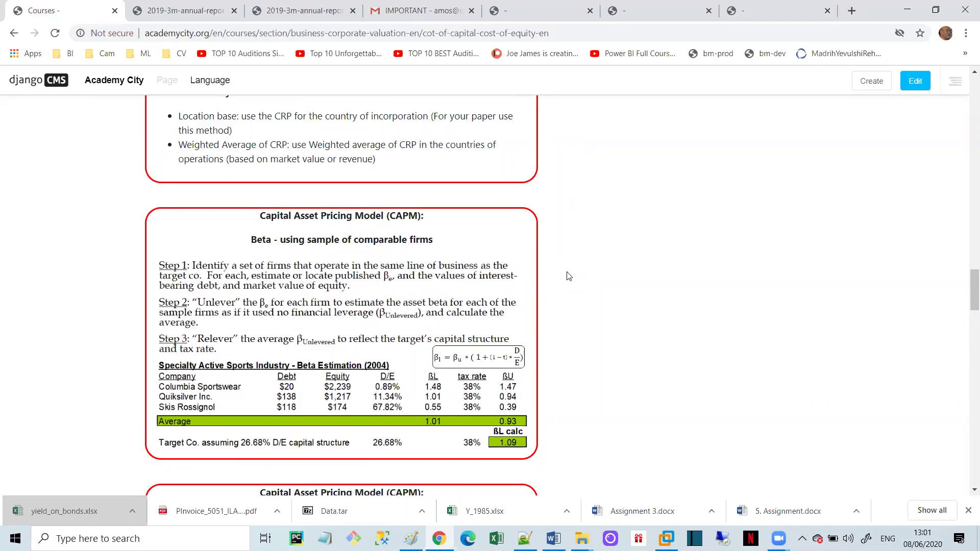
scroll(569, 276, "up", 5)
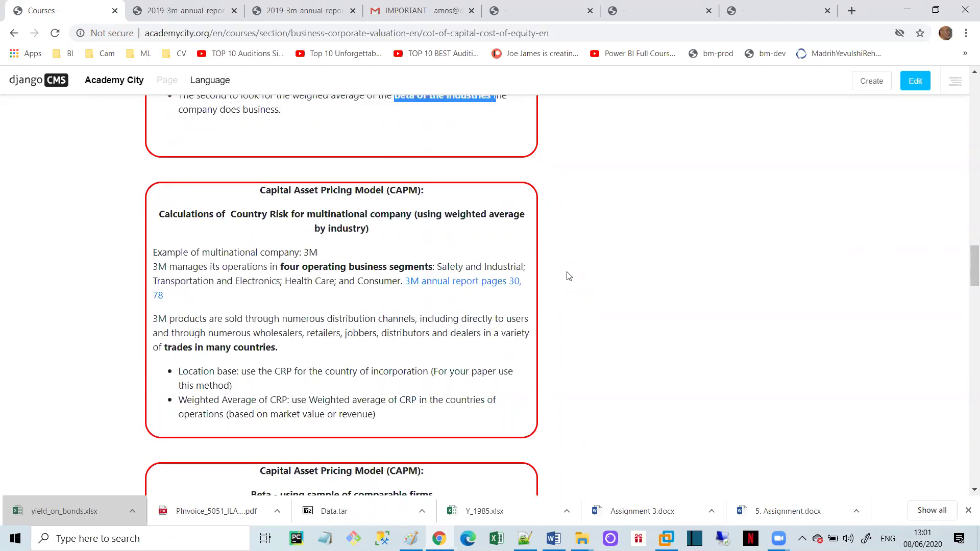
Review the valuation page up to its company selection, and go back to the course page's Risk Premium (ERP) slide
left_click(771, 14)
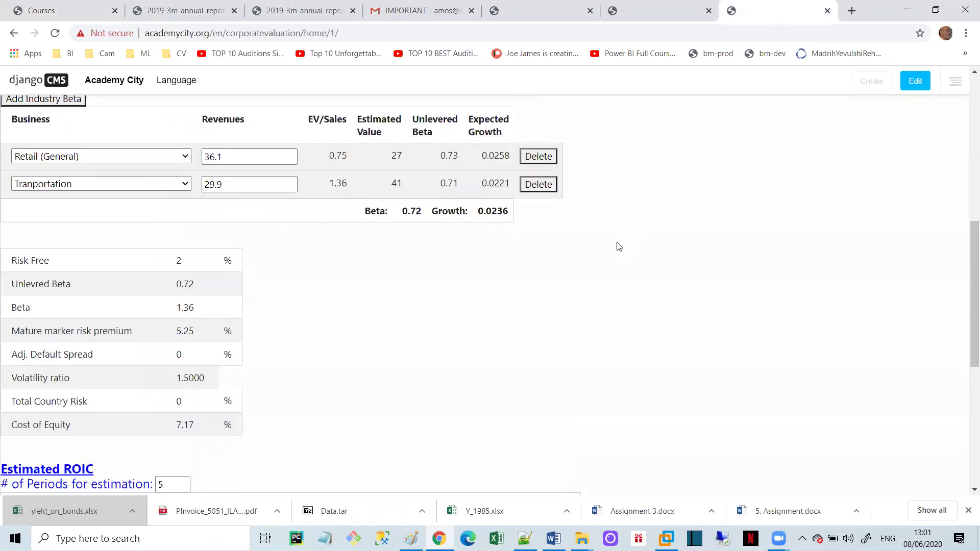
scroll(619, 247, "up", 2)
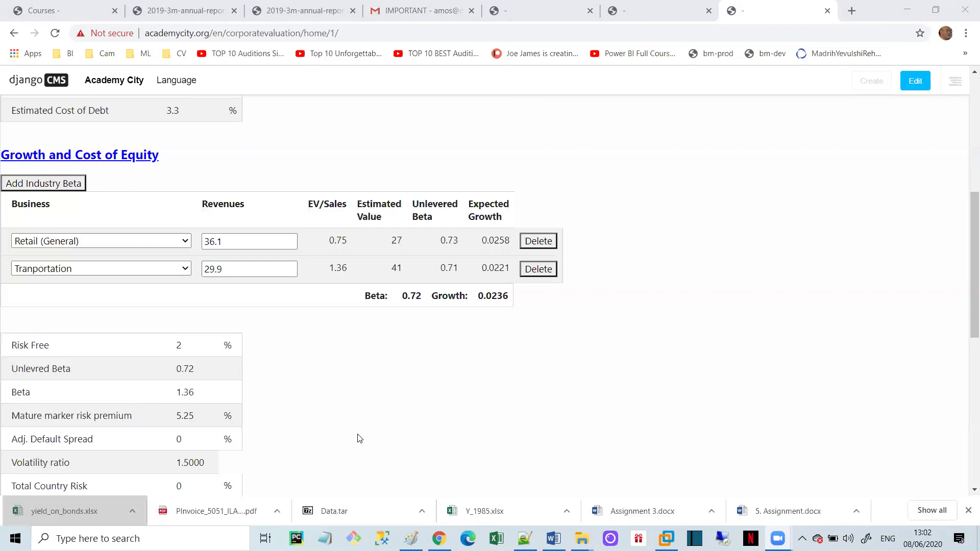
scroll(316, 149, "up", 1)
scroll(316, 149, "up", 6)
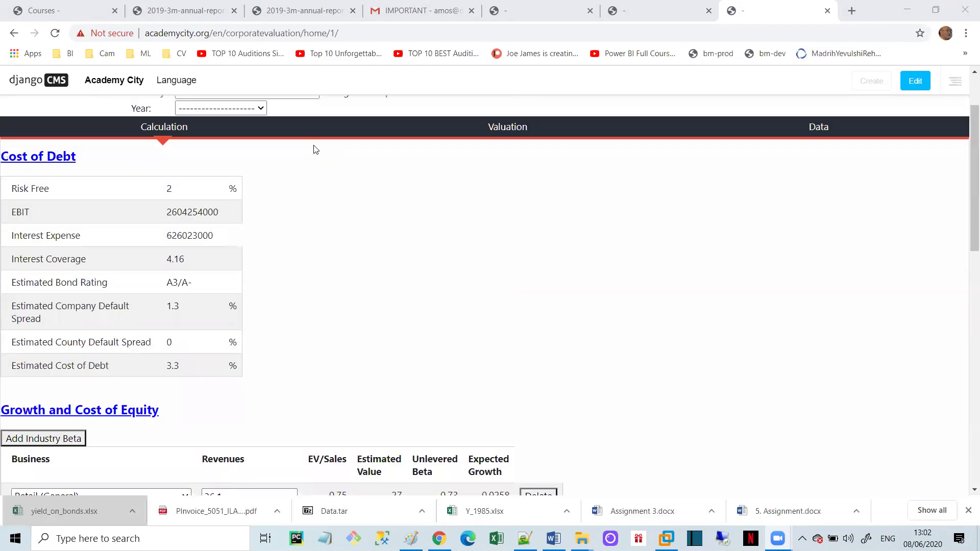
key("ctrl+Tab")
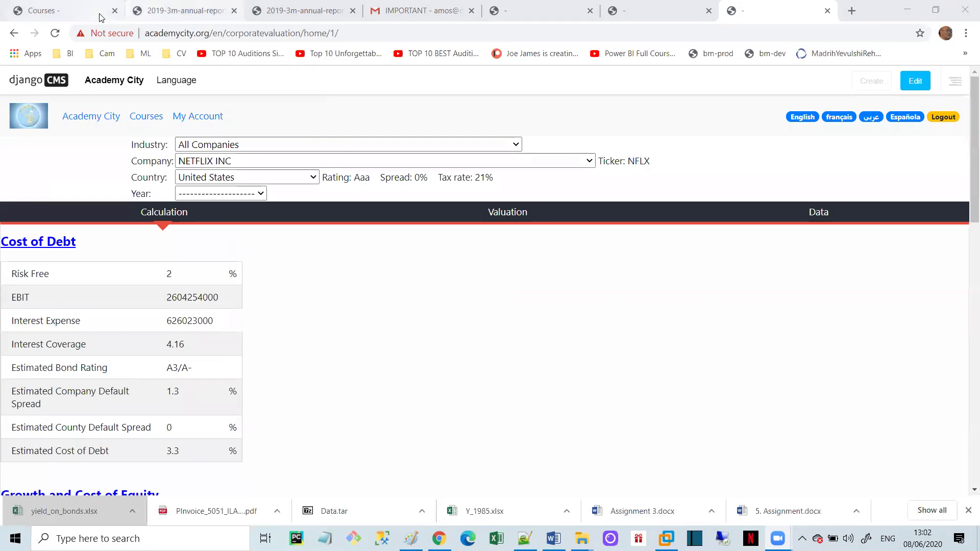
scroll(299, 206, "up", 20)
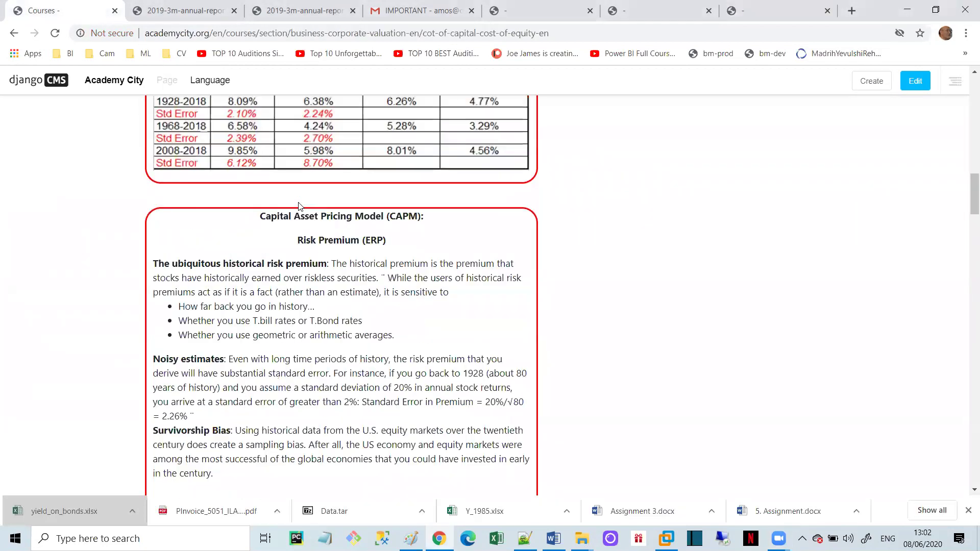
Open the Growth section's assignment and review its instructions through to the statutory tax rate part
scroll(298, 202, "up", 1)
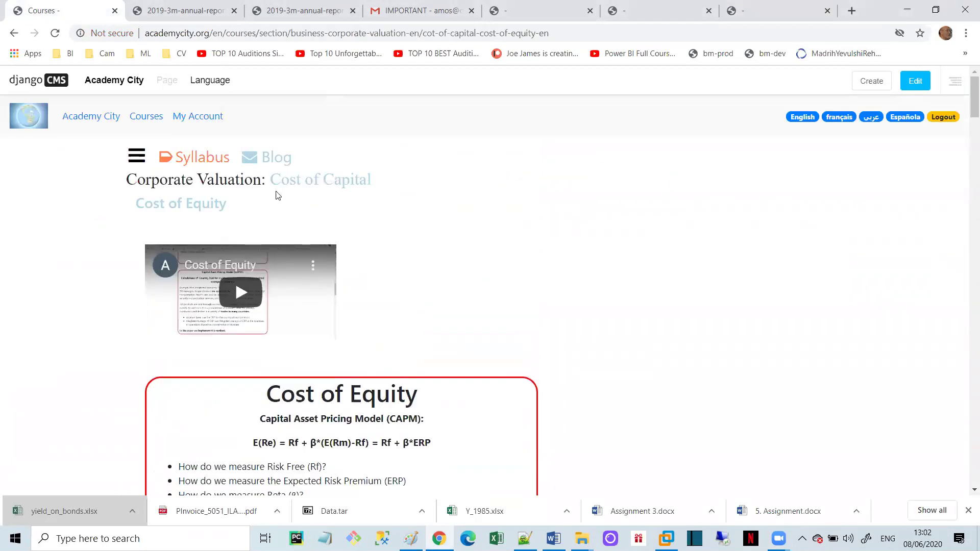
left_click(137, 157)
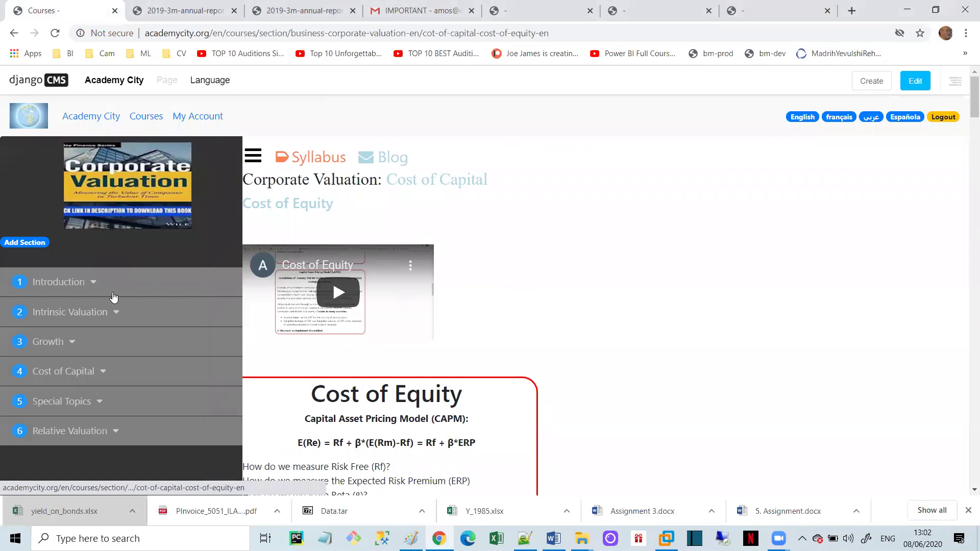
left_click(48, 342)
scroll(79, 358, "down", 3)
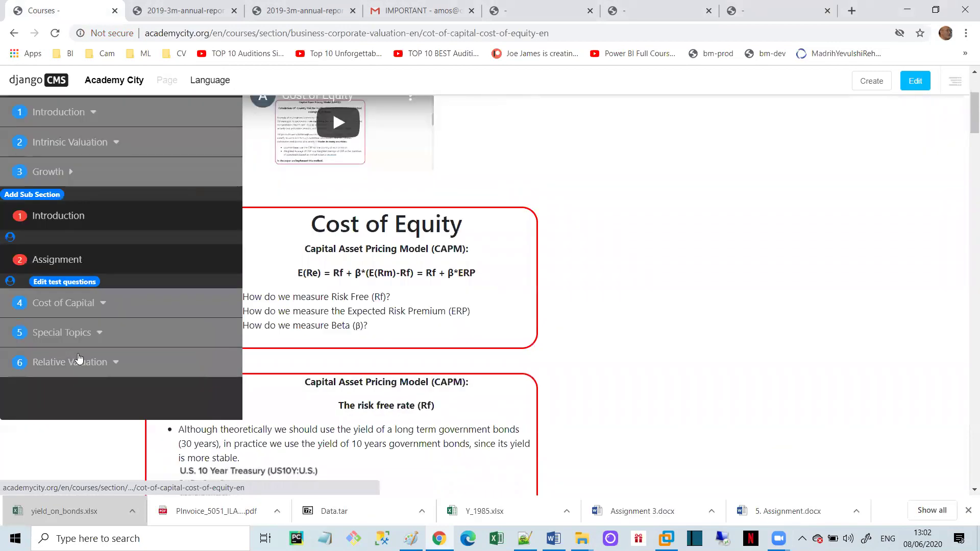
left_click(12, 284)
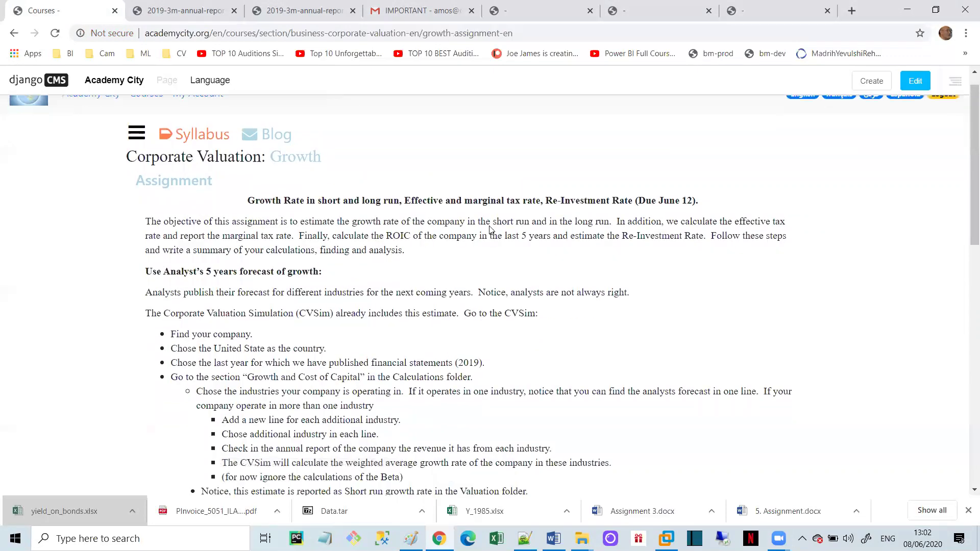
scroll(492, 225, "down", 10)
scroll(490, 227, "down", 3)
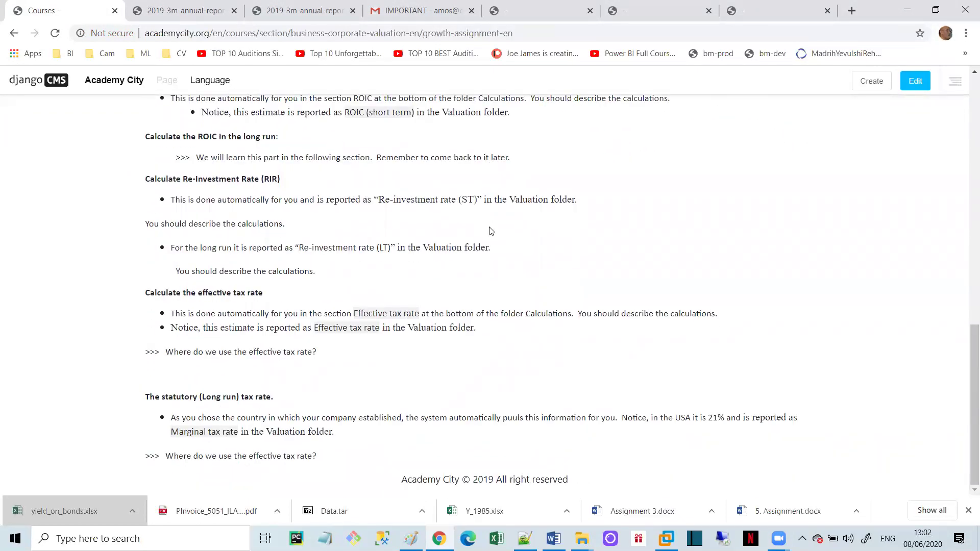
scroll(492, 231, "up", 13)
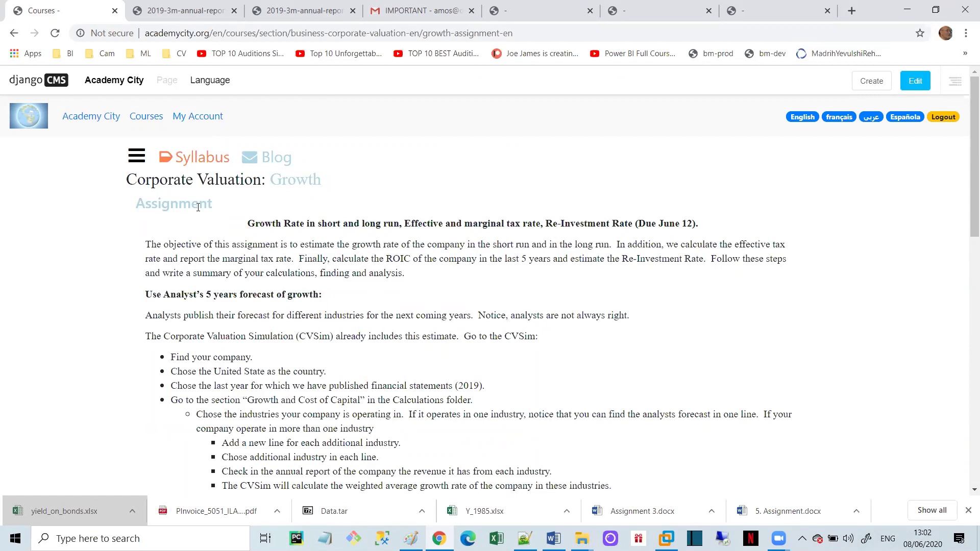
Open the assignment of the Cost of Capital section
left_click(136, 157)
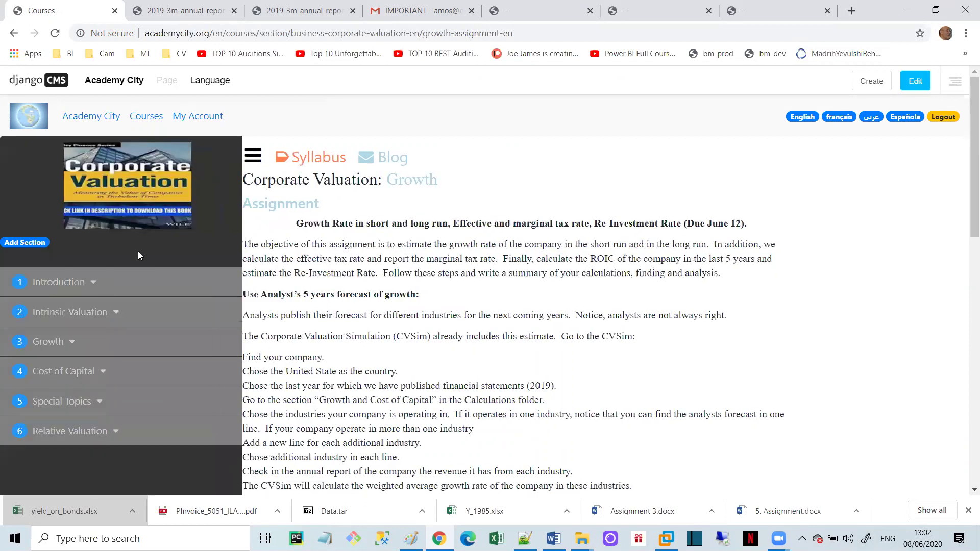
left_click(91, 372)
scroll(96, 374, "down", 1)
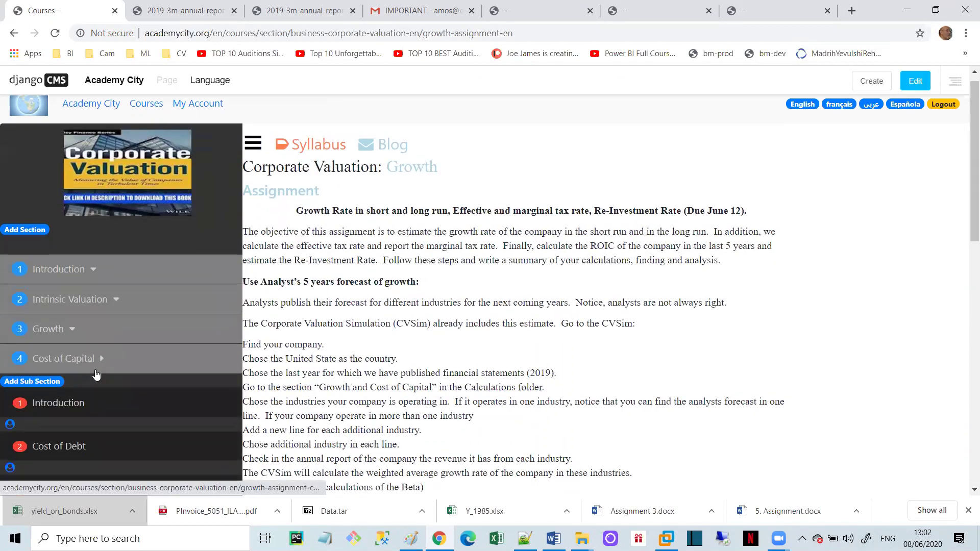
scroll(96, 375, "down", 3)
left_click(11, 403)
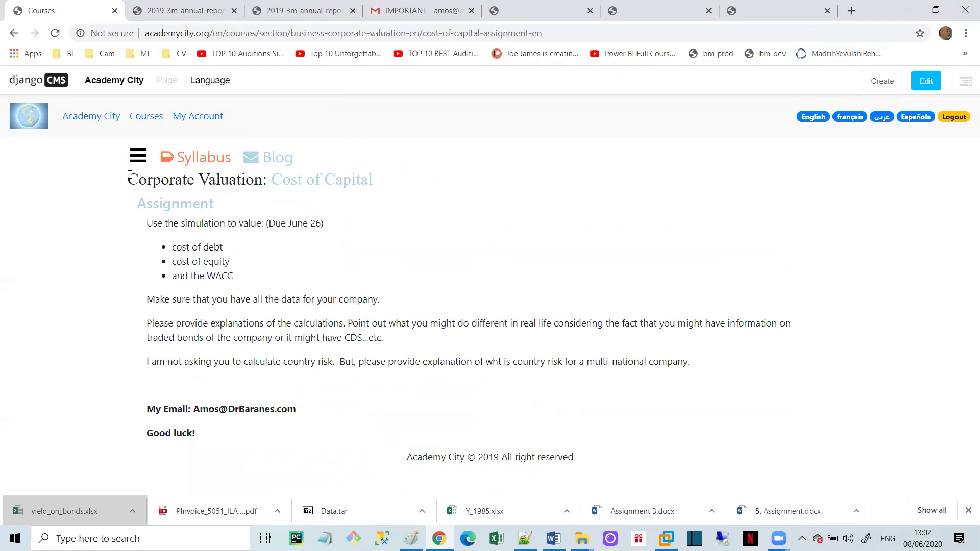
Expand the Special Topics and Relative Valuation sections of the course and open the Relative Valuation assignment
left_click(138, 156)
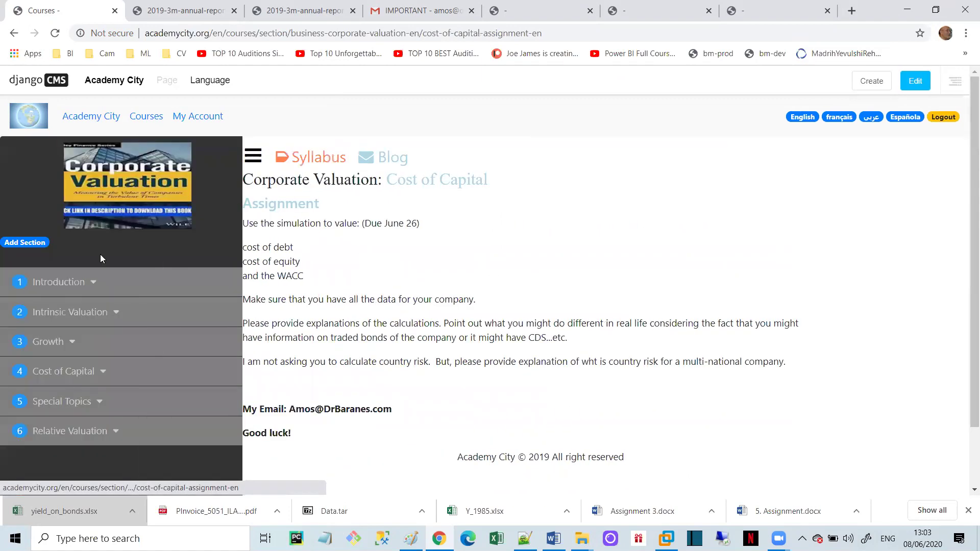
left_click(69, 399)
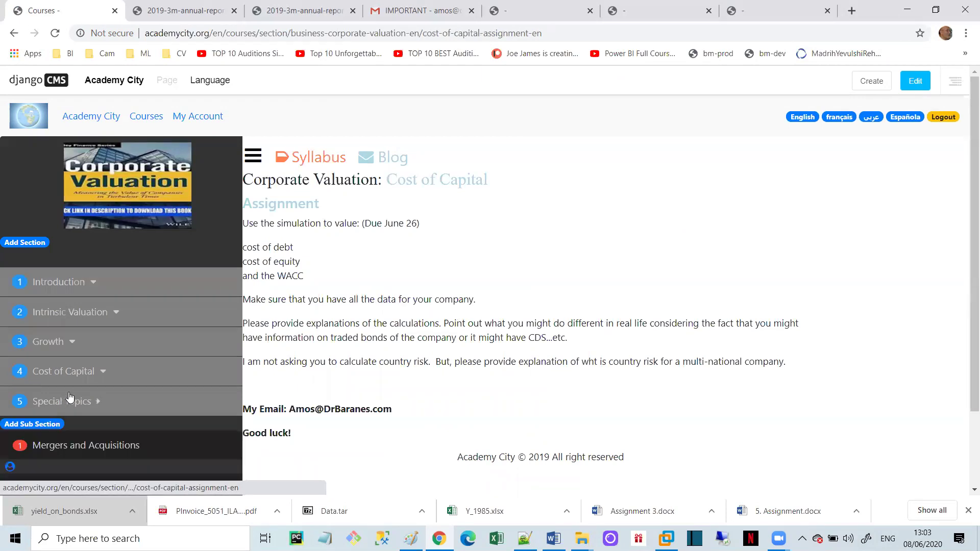
scroll(70, 401, "down", 2)
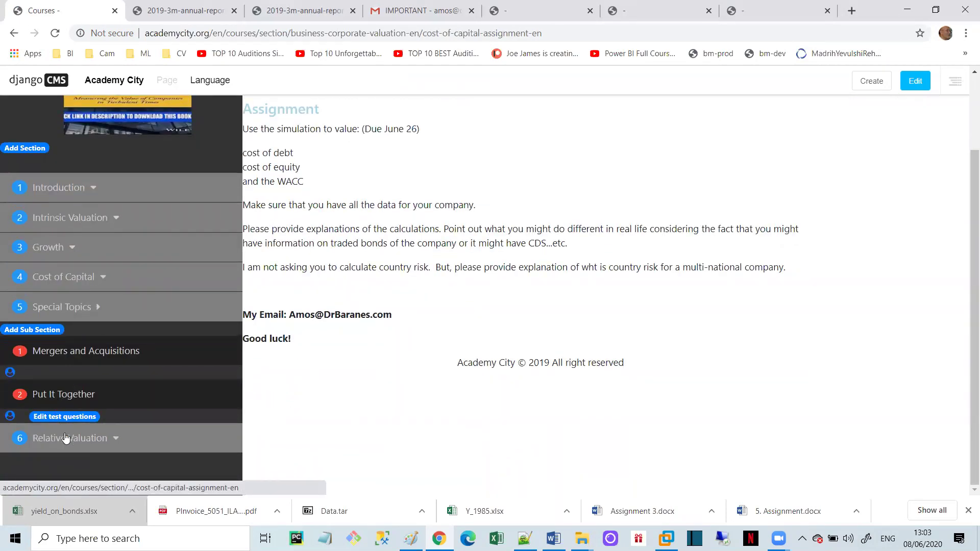
left_click(65, 438)
scroll(65, 433, "down", 2)
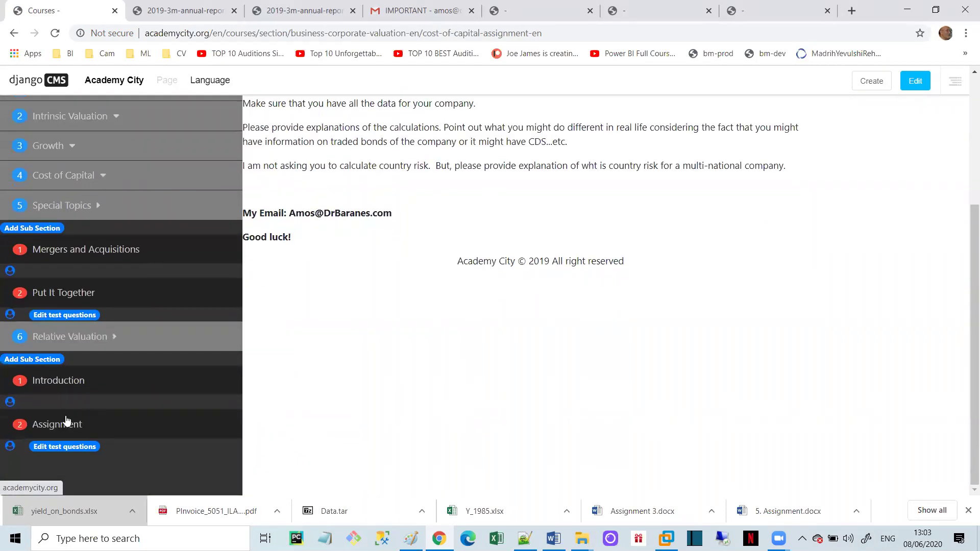
left_click(11, 447)
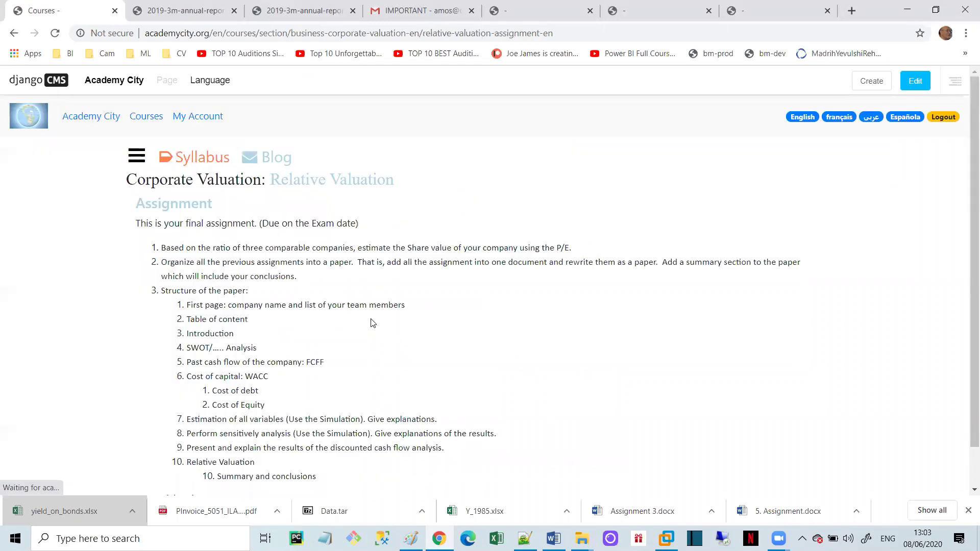